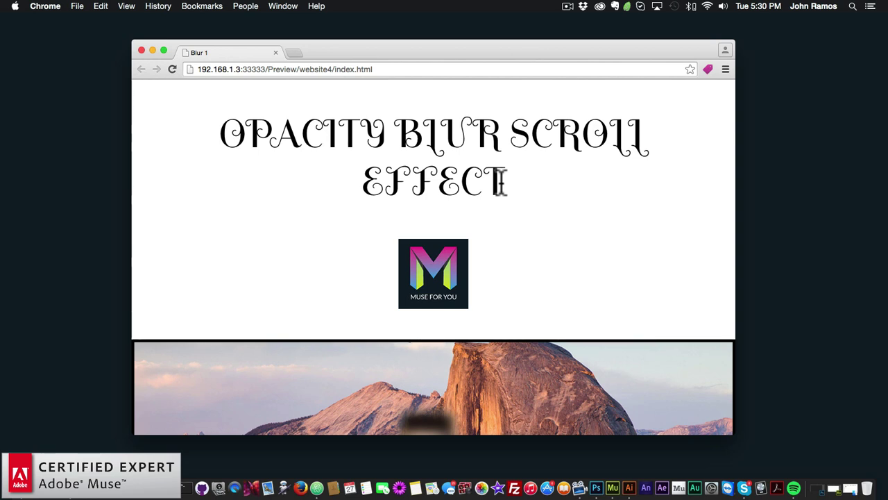
- Scroll through the Blur 1 preview to check the fade, then minimise the Chrome window
{"action": "scroll", "coordinate": [527, 191], "scroll_direction": "down", "scroll_amount": 1}
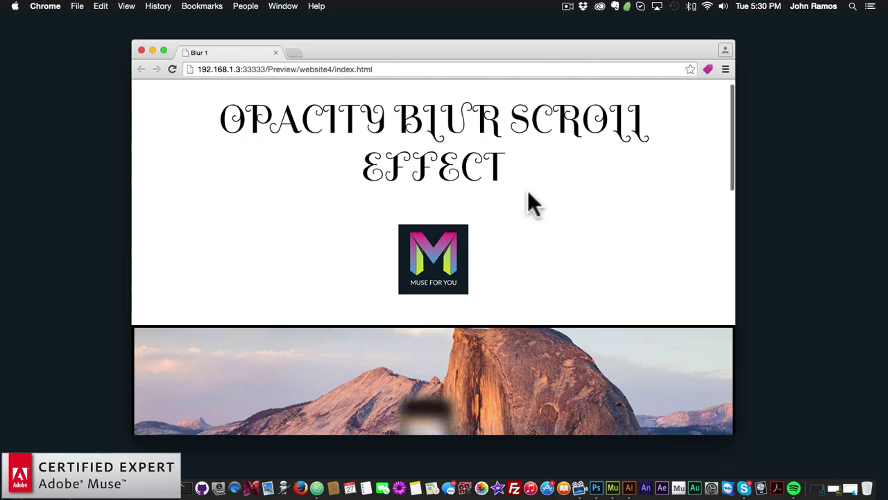
{"action": "scroll", "coordinate": [527, 191], "scroll_direction": "down", "scroll_amount": 5}
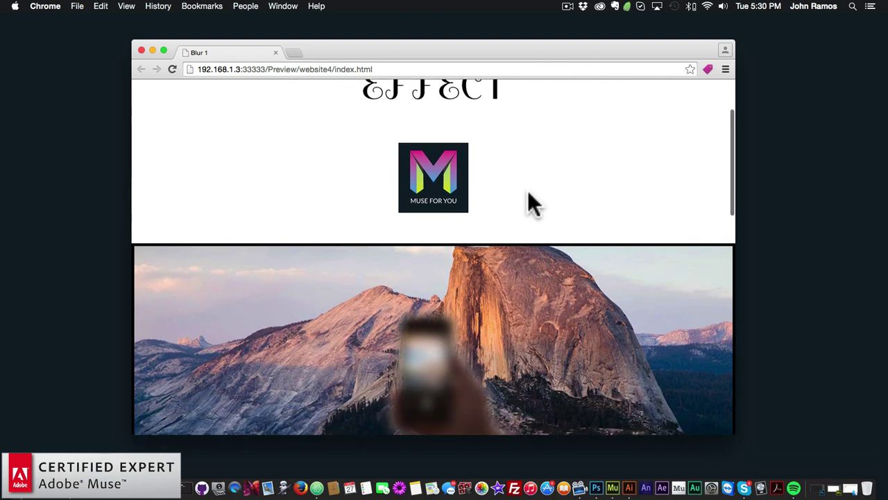
{"action": "scroll", "coordinate": [528, 193], "scroll_direction": "down", "scroll_amount": 2}
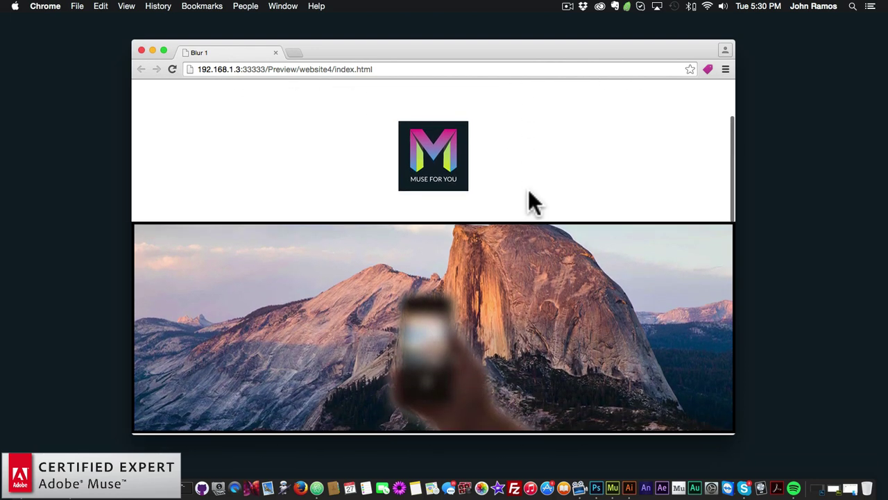
{"action": "scroll", "coordinate": [528, 192], "scroll_direction": "down", "scroll_amount": 5}
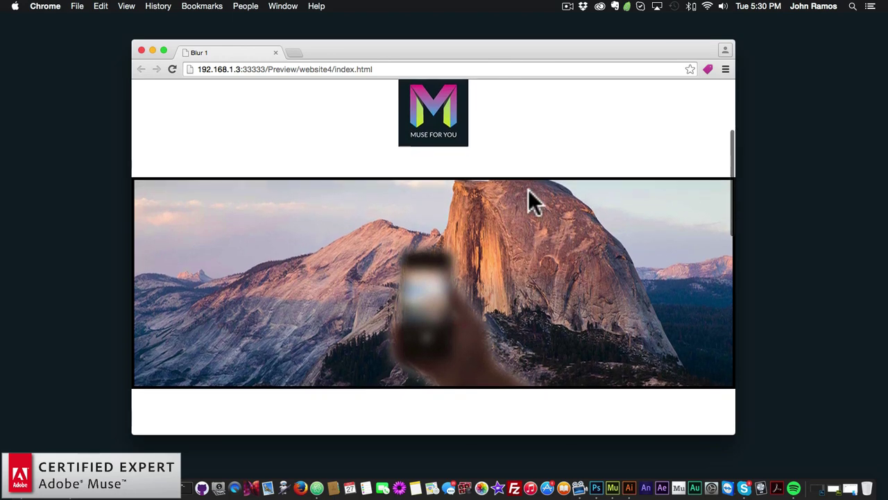
{"action": "scroll", "coordinate": [529, 192], "scroll_direction": "down", "scroll_amount": 5}
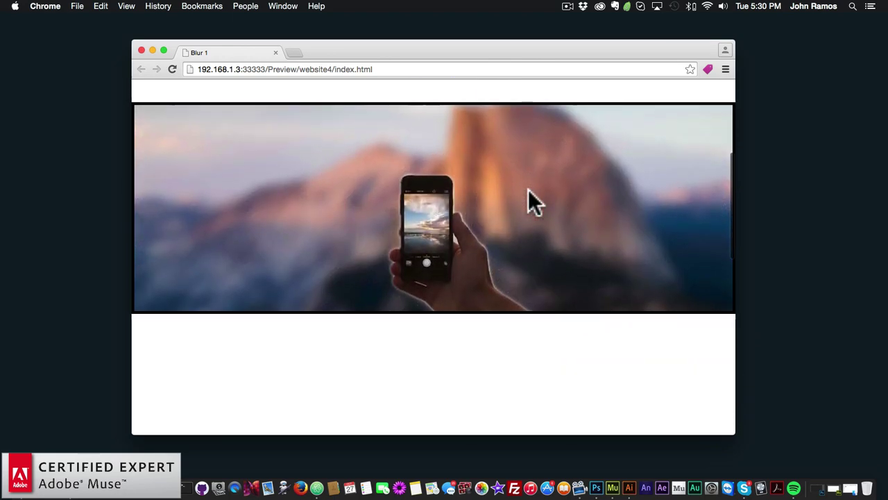
{"action": "scroll", "coordinate": [528, 189], "scroll_direction": "down", "scroll_amount": 2}
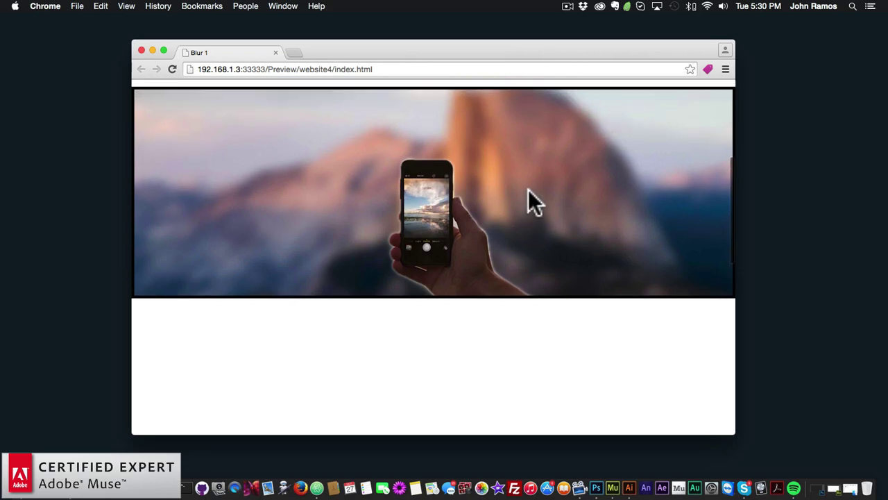
{"action": "scroll", "coordinate": [528, 189], "scroll_direction": "down", "scroll_amount": 6}
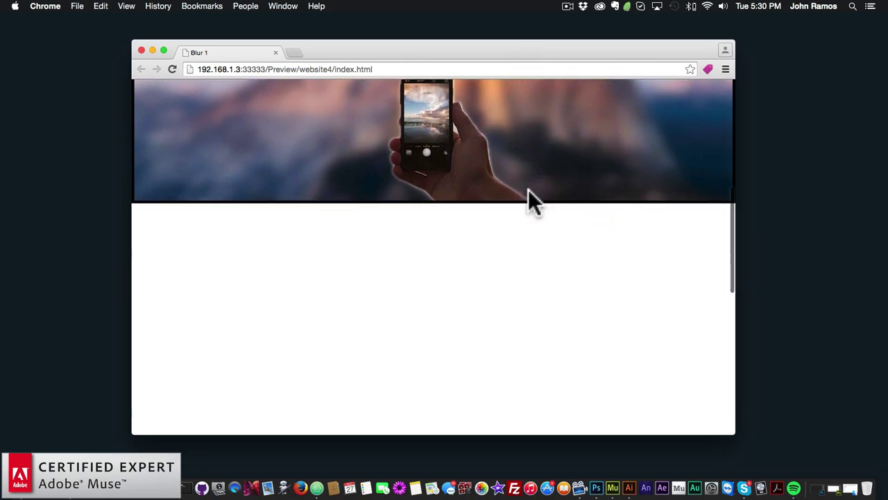
{"action": "scroll", "coordinate": [529, 194], "scroll_direction": "up", "scroll_amount": 10}
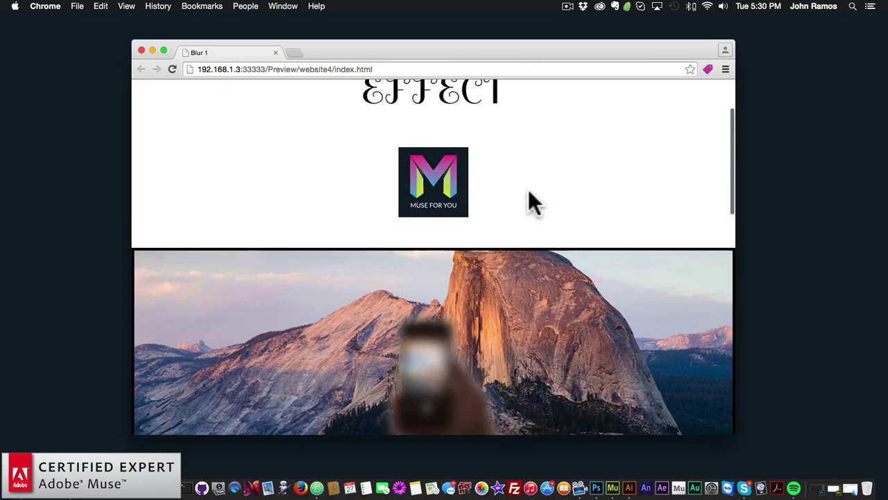
{"action": "scroll", "coordinate": [529, 193], "scroll_direction": "down", "scroll_amount": 2}
{"action": "scroll", "coordinate": [529, 193], "scroll_direction": "up", "scroll_amount": 4}
{"action": "scroll", "coordinate": [529, 193], "scroll_direction": "down", "scroll_amount": 1}
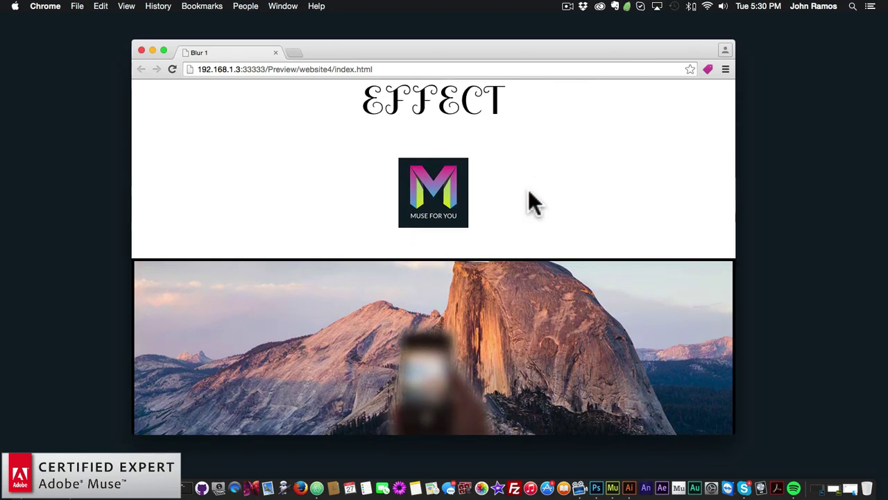
{"action": "scroll", "coordinate": [529, 194], "scroll_direction": "down", "scroll_amount": 4}
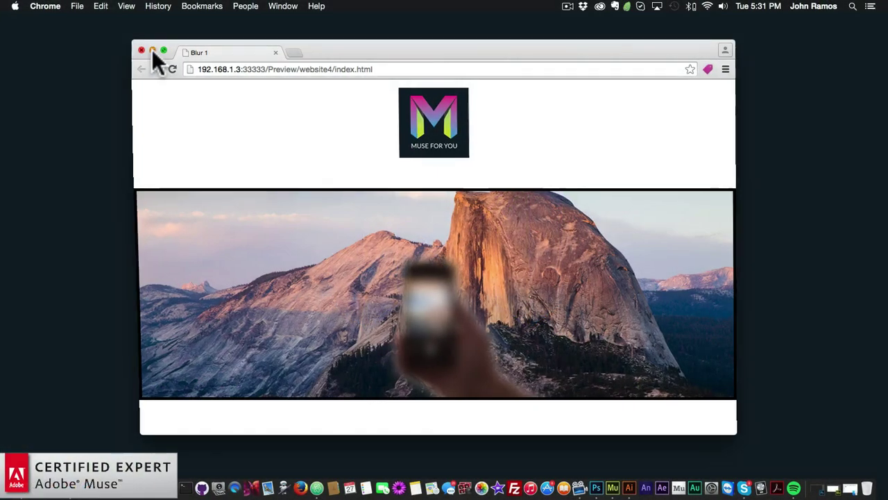
{"action": "left_click", "coordinate": [153, 51]}
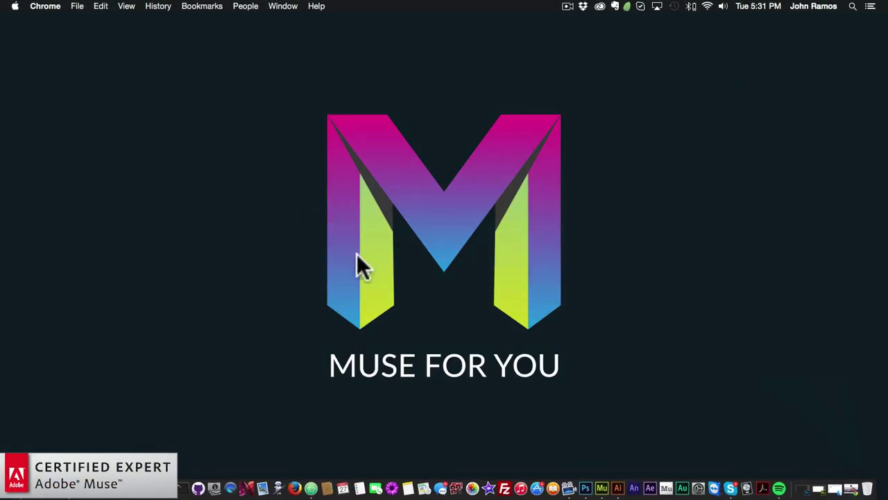
- Preview image-6.jpeg and image-11.jpeg from the final folder, then return to the Blur 1 preview
{"action": "left_click", "coordinate": [37, 459]}
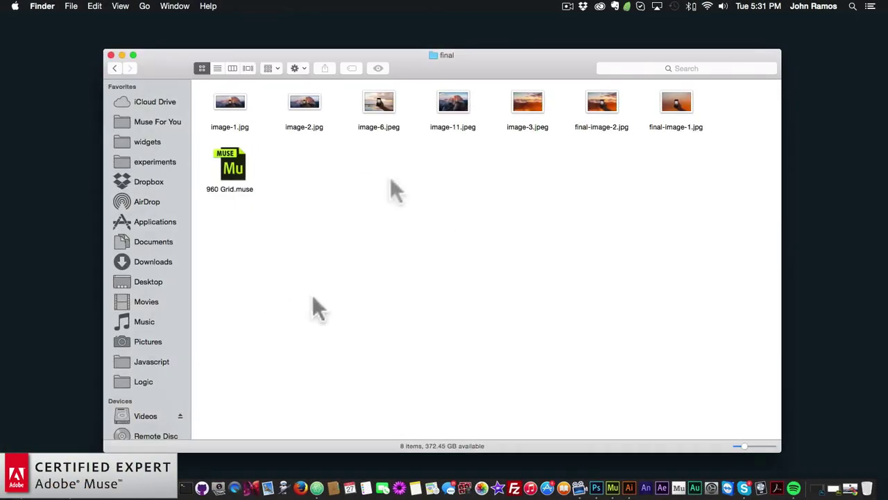
{"action": "double_click", "coordinate": [381, 101]}
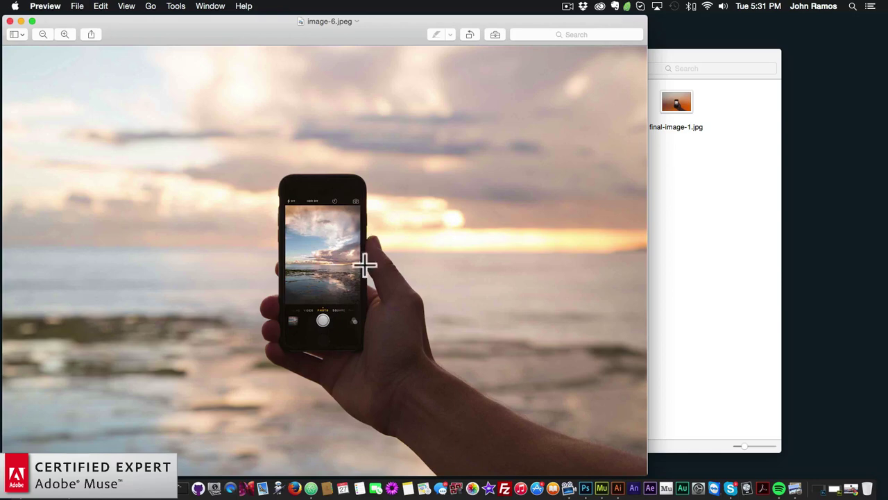
{"action": "left_click", "coordinate": [694, 227]}
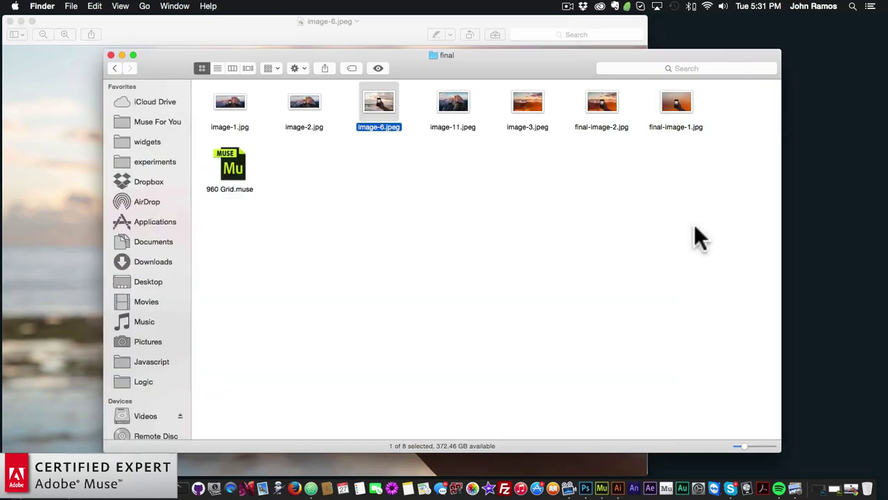
{"action": "double_click", "coordinate": [454, 104]}
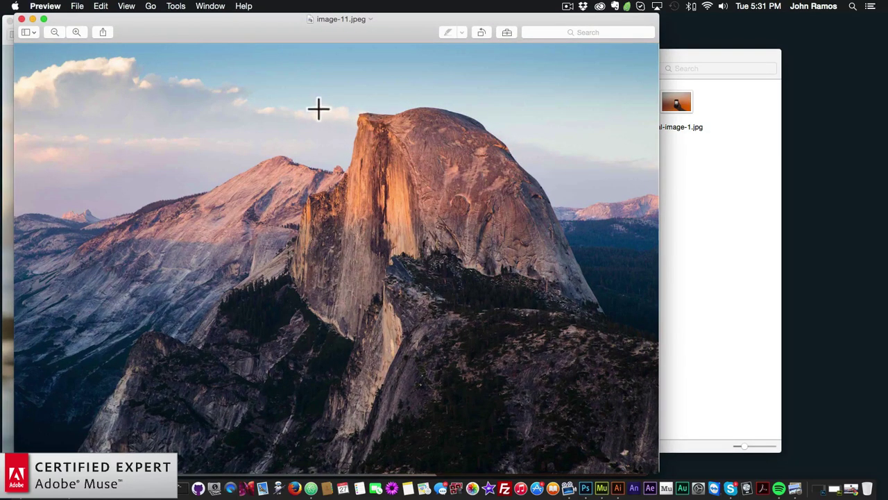
{"action": "left_click", "coordinate": [22, 19]}
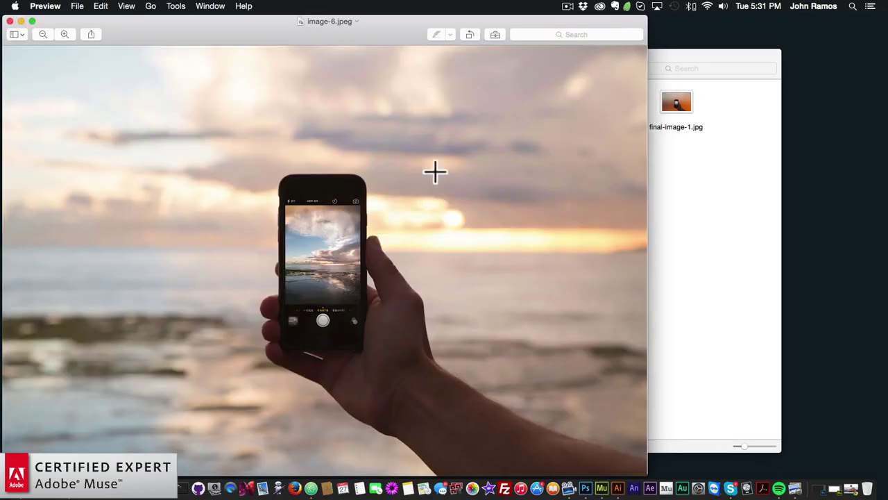
{"action": "left_click", "coordinate": [759, 198]}
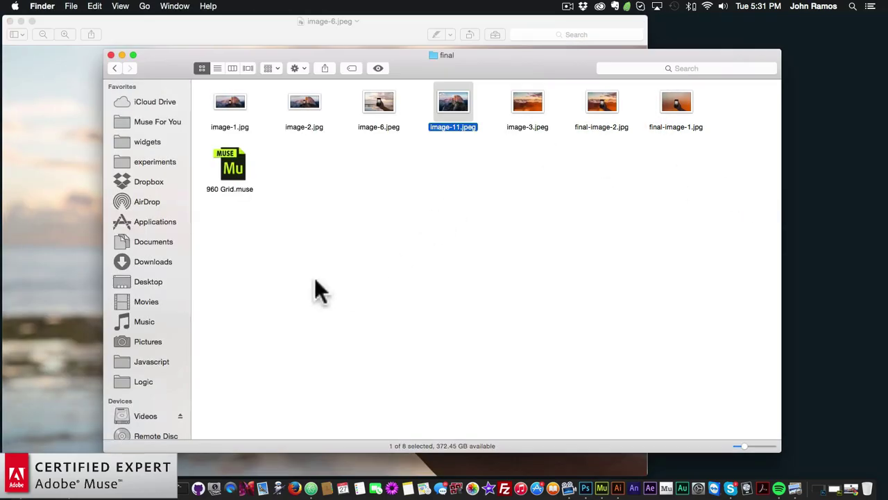
{"action": "left_click", "coordinate": [69, 455]}
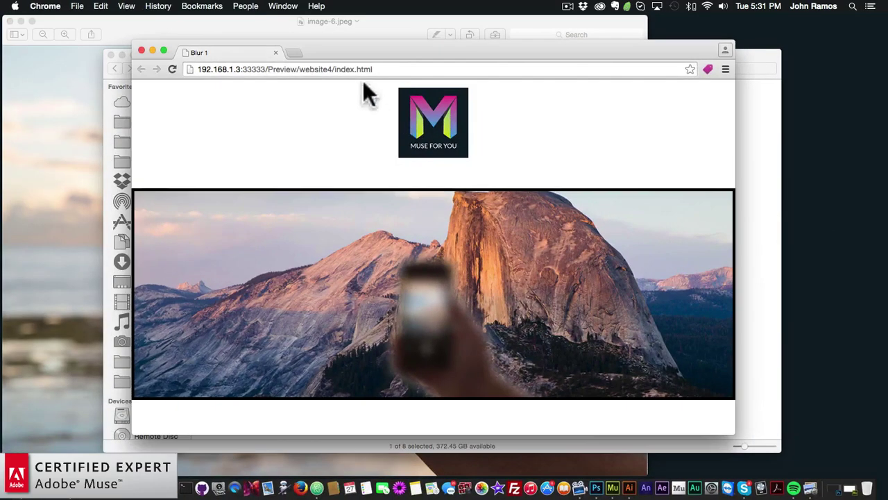
- Load unsplash.com in a new browser tab and browse the photo feed
{"action": "left_click", "coordinate": [291, 52]}
{"action": "type", "text": "unspa"}
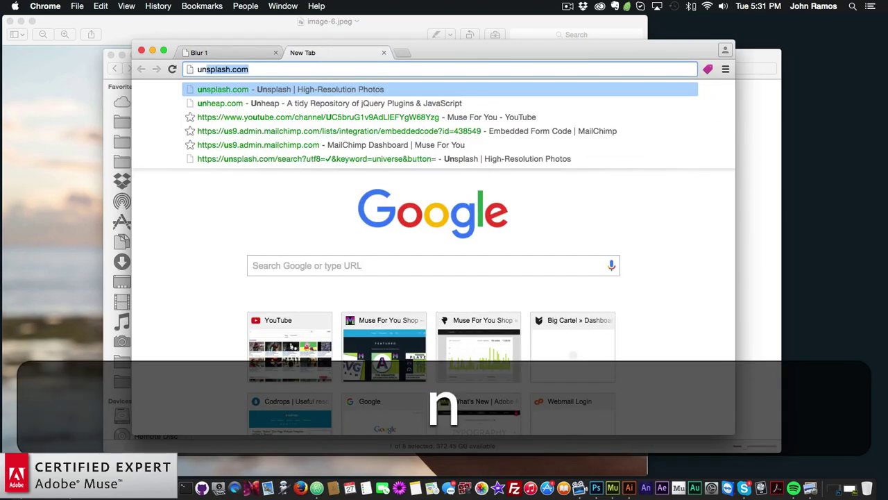
{"action": "key", "text": "BackSpace"}
{"action": "type", "text": "lahs."}
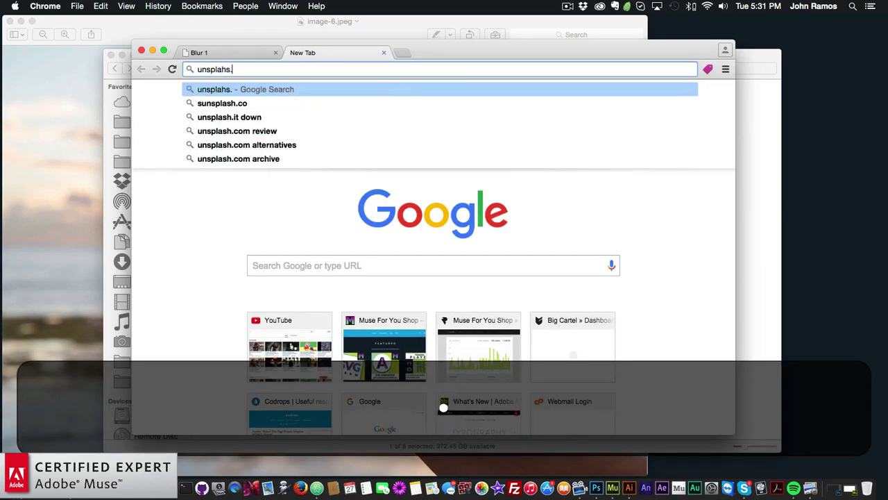
{"action": "key", "text": "BackSpace"}
{"action": "key", "text": "BackSpace"}
{"action": "key", "text": "BackSpace"}
{"action": "type", "text": "sh"}
{"action": "key", "text": "Return"}
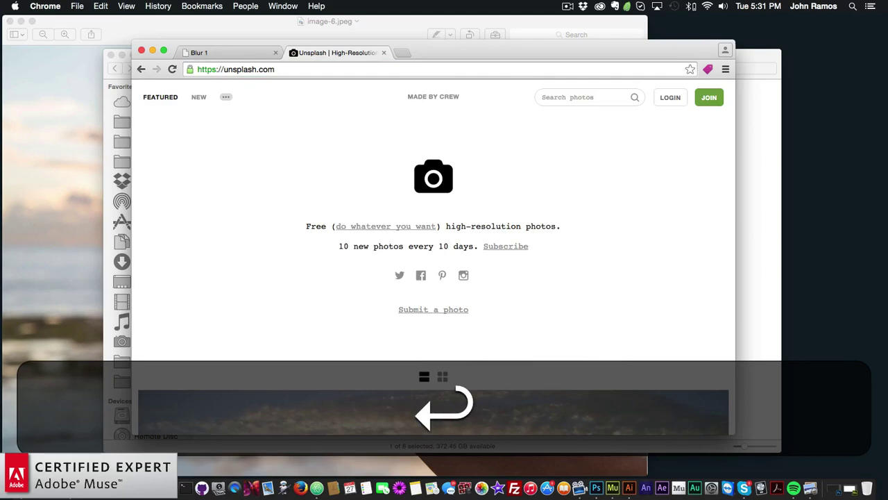
{"action": "scroll", "coordinate": [310, 254], "scroll_direction": "down", "scroll_amount": 8}
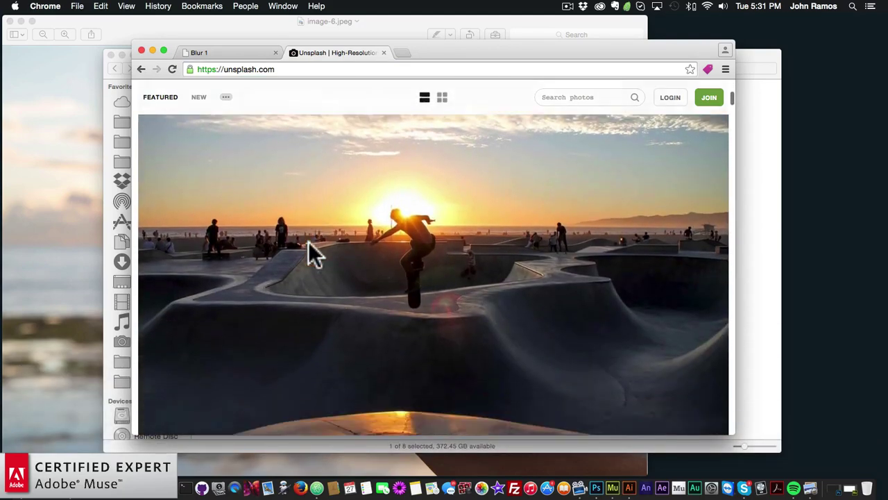
{"action": "scroll", "coordinate": [326, 254], "scroll_direction": "down", "scroll_amount": 15}
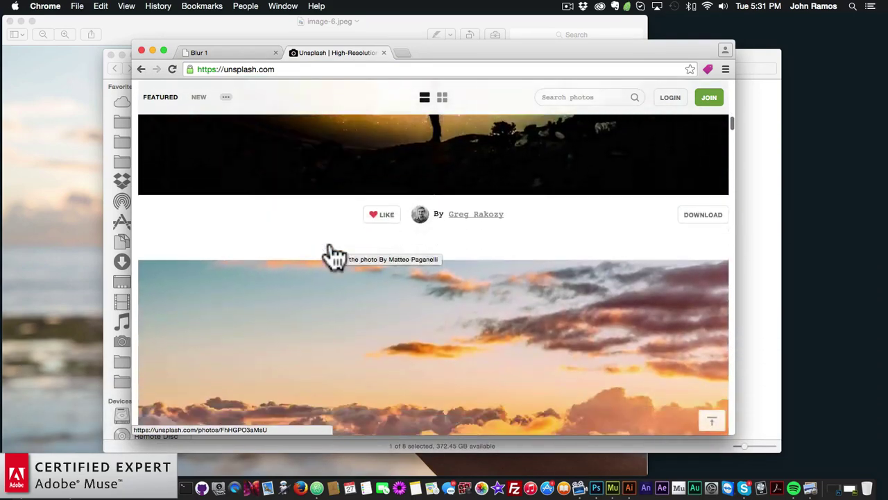
{"action": "scroll", "coordinate": [333, 256], "scroll_direction": "down", "scroll_amount": 20}
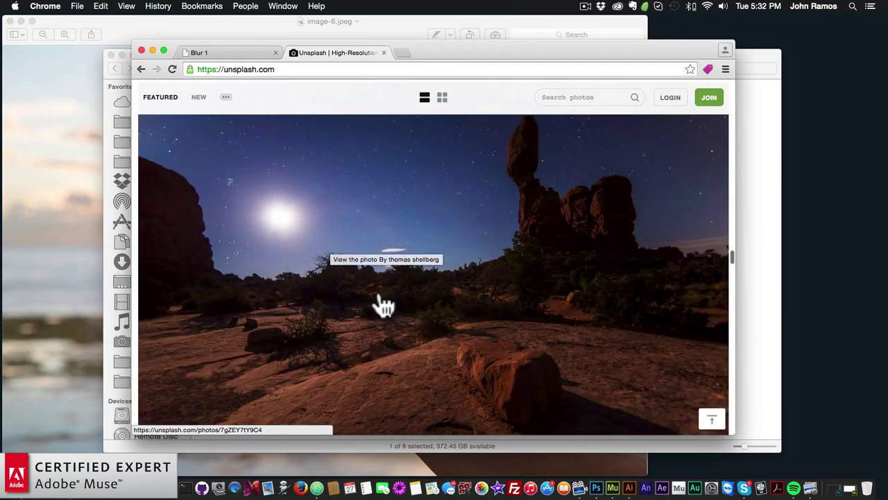
- Save the full-size moonlit Arches desert photo as image-8.jpeg in the final folder
{"action": "left_click", "coordinate": [425, 296]}
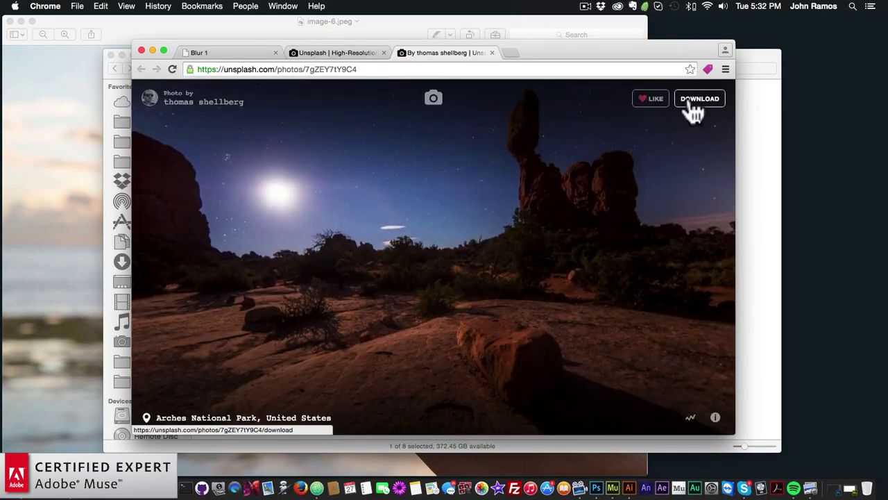
{"action": "left_click", "coordinate": [693, 104]}
{"action": "right_click", "coordinate": [372, 170]}
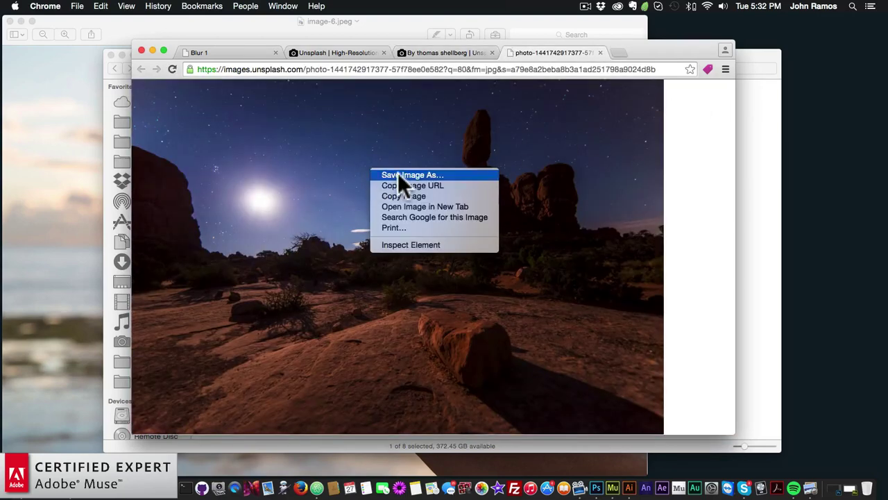
{"action": "left_click", "coordinate": [412, 175]}
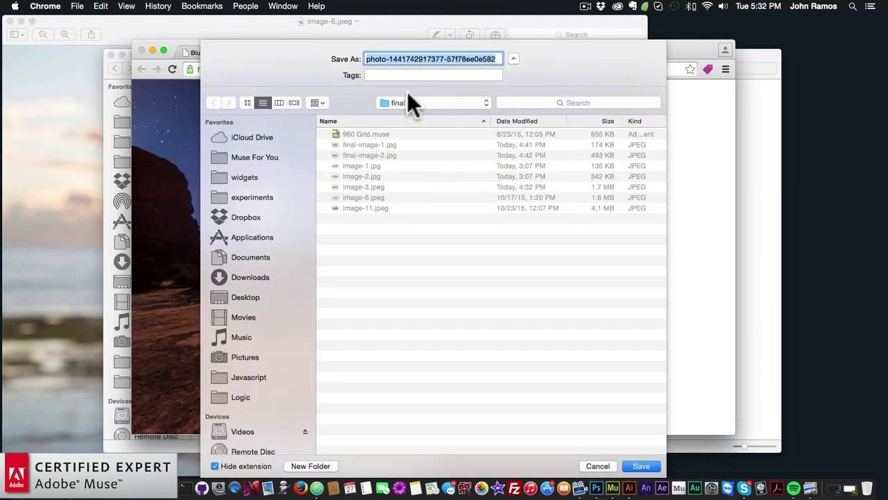
{"action": "type", "text": "image-8"}
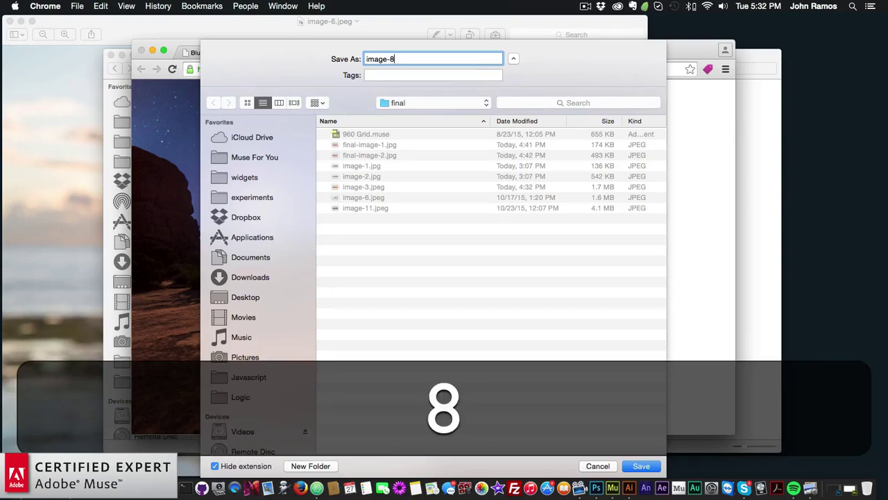
{"action": "key", "text": "Return"}
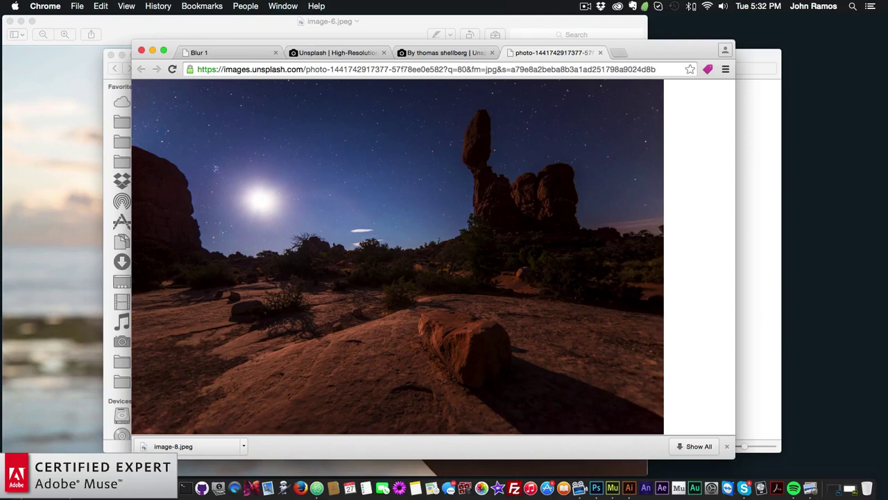
- Preview image-8.jpeg from the final folder, then close the image-8 and image-6 previews
{"action": "left_click", "coordinate": [746, 101]}
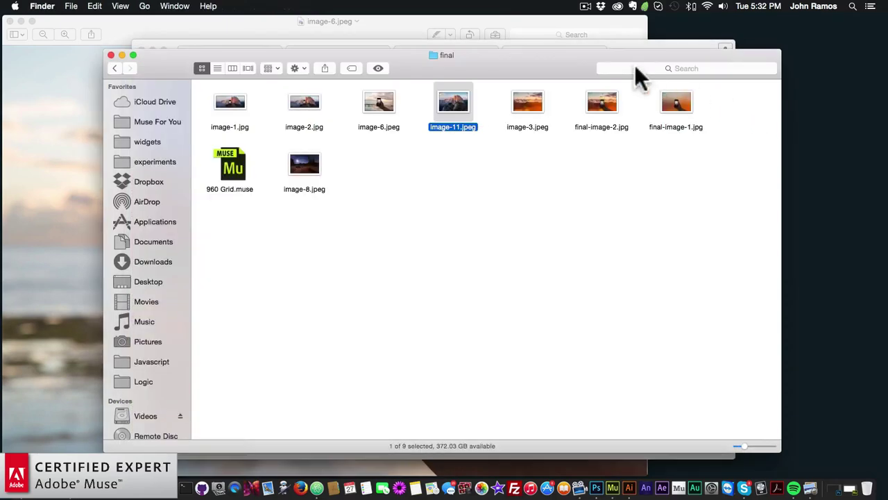
{"action": "left_click_drag", "start_coordinate": [560, 53], "coordinate": [558, 56]}
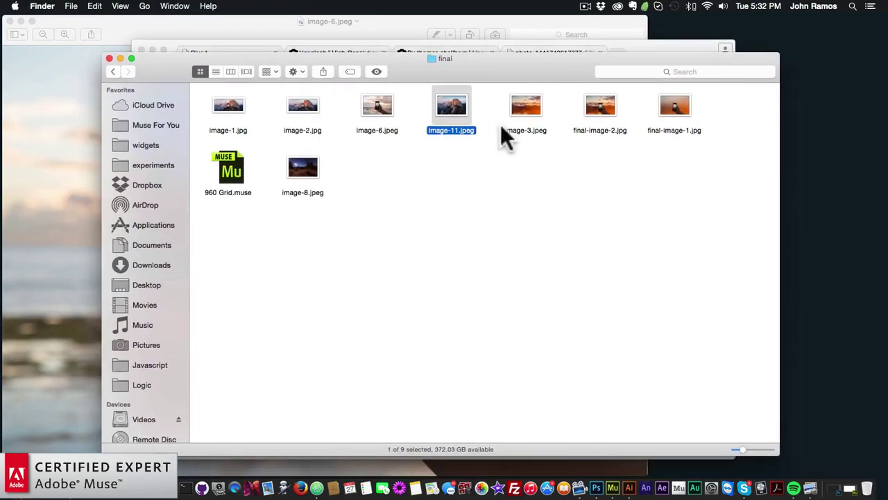
{"action": "double_click", "coordinate": [303, 168]}
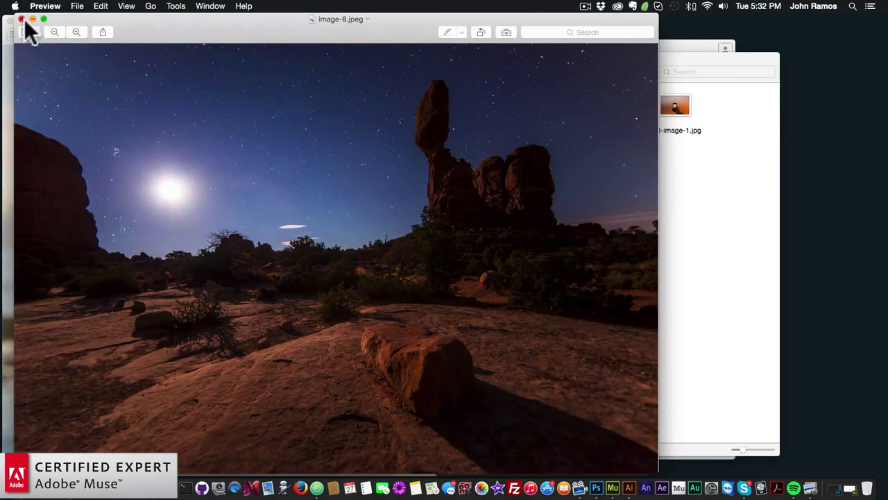
{"action": "left_click", "coordinate": [22, 19]}
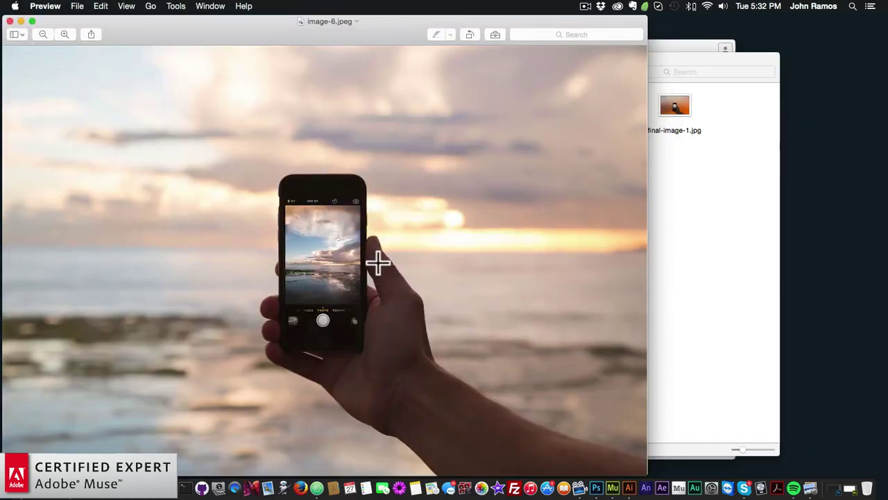
{"action": "left_click", "coordinate": [10, 22]}
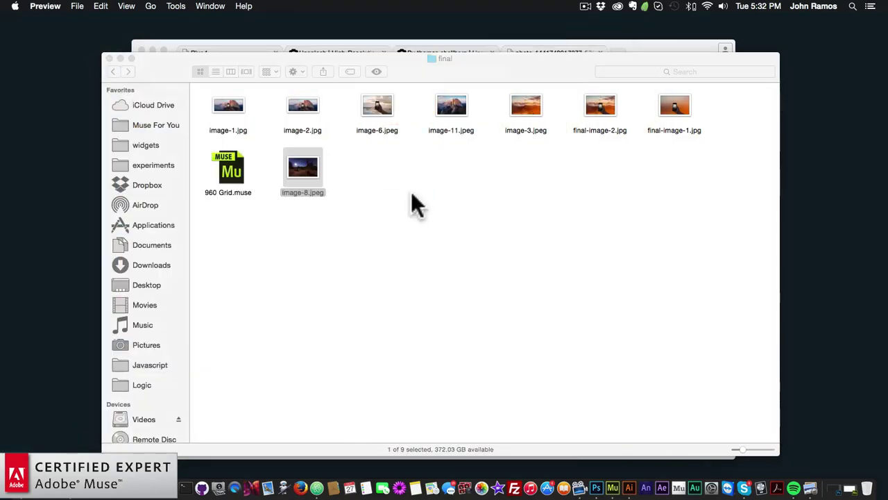
{"action": "left_click", "coordinate": [333, 215]}
- Open image-8.jpeg with Adobe Photoshop CC 2015 from Finder's Open With menu
{"action": "left_click", "coordinate": [305, 179]}
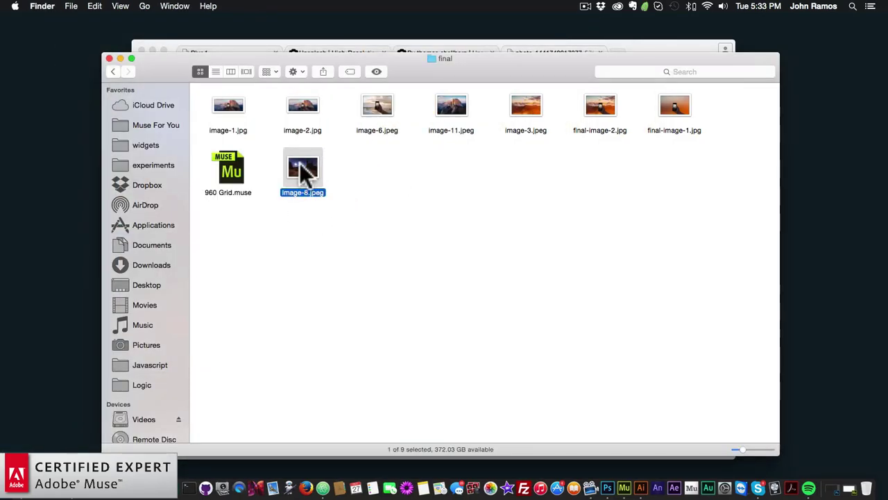
{"action": "right_click", "coordinate": [303, 165]}
{"action": "mouse_move", "coordinate": [327, 181]}
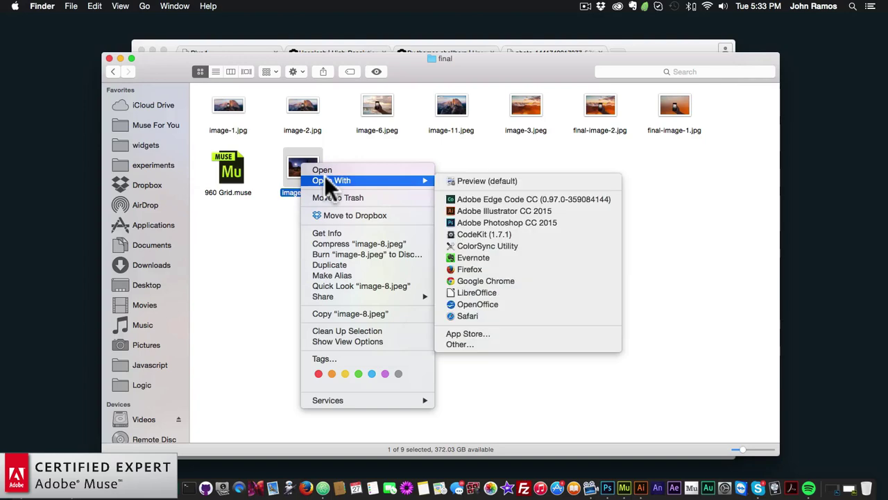
{"action": "left_click", "coordinate": [481, 221]}
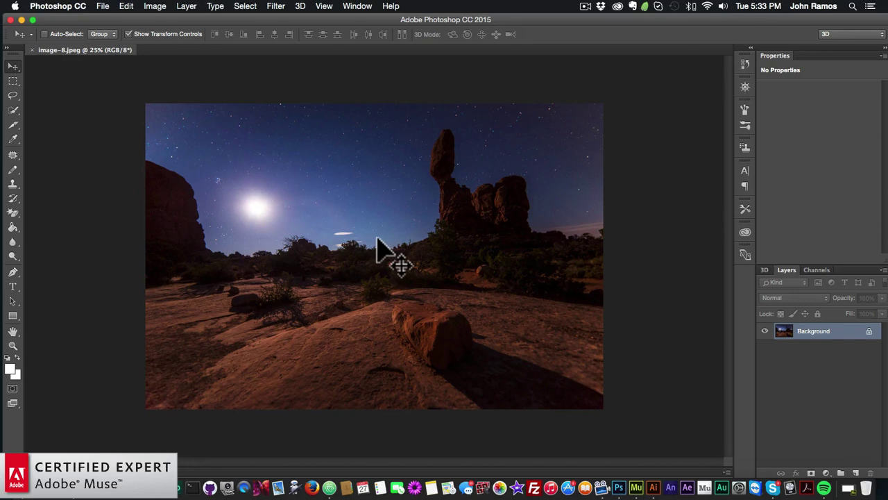
- Set image-8's Image Size to 300 pixels/inch and 1160 px wide, giving 1160 × 774
{"action": "left_click", "coordinate": [154, 7]}
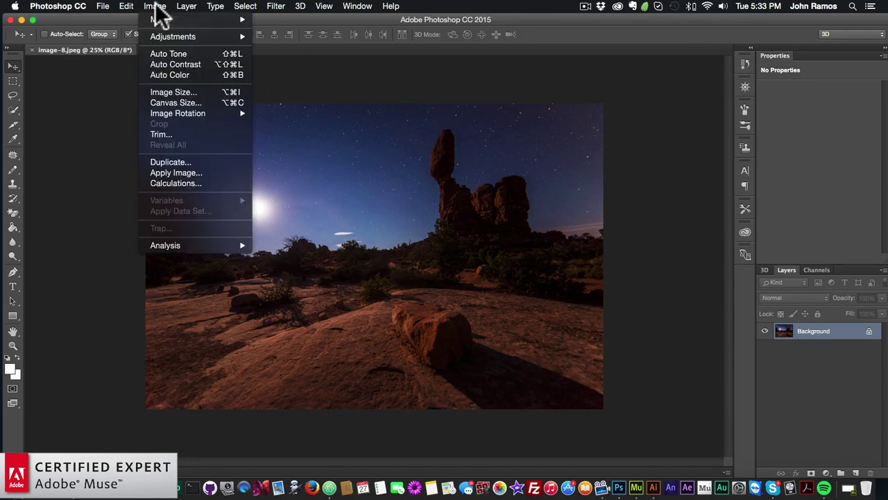
{"action": "left_click", "coordinate": [177, 92]}
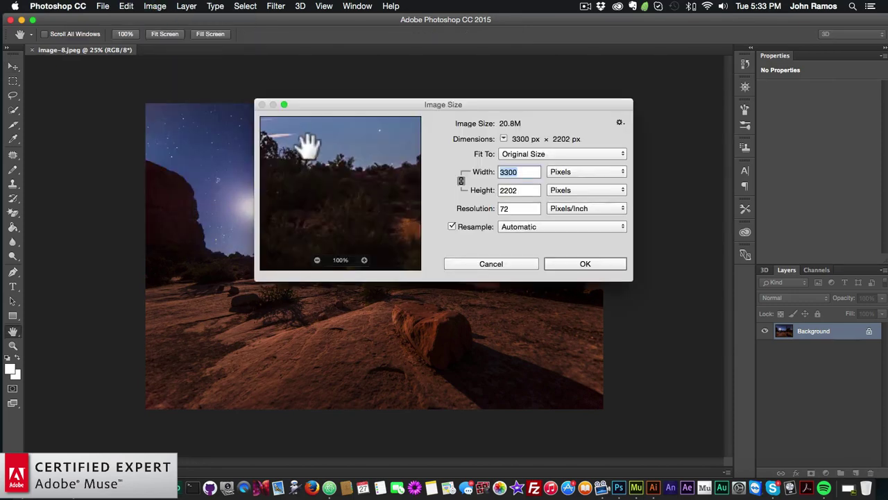
{"action": "double_click", "coordinate": [511, 208]}
{"action": "type", "text": "300"}
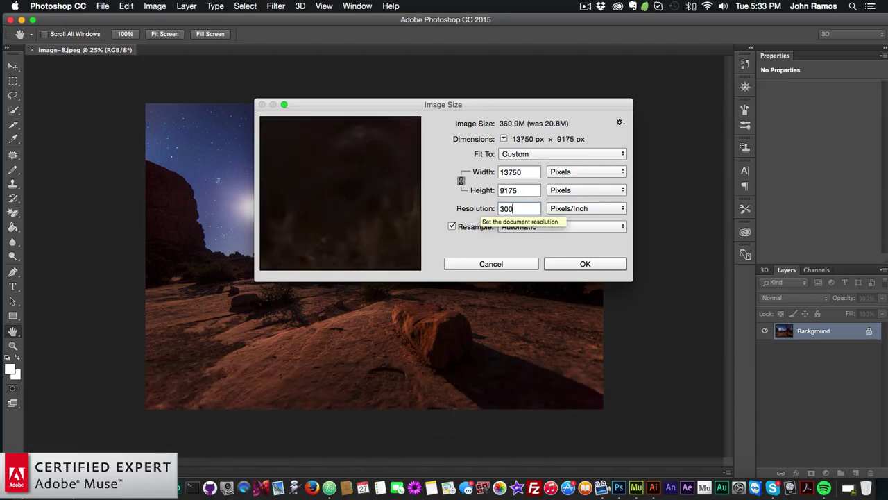
{"action": "double_click", "coordinate": [517, 172]}
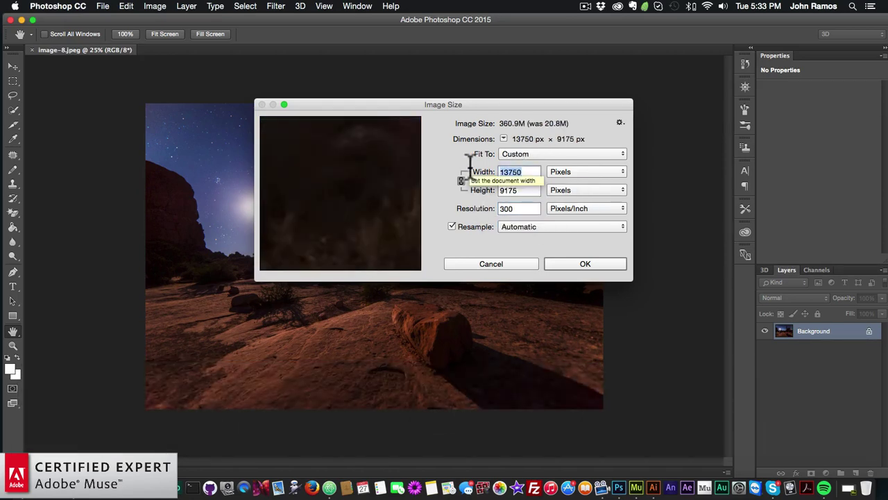
{"action": "type", "text": "1160"}
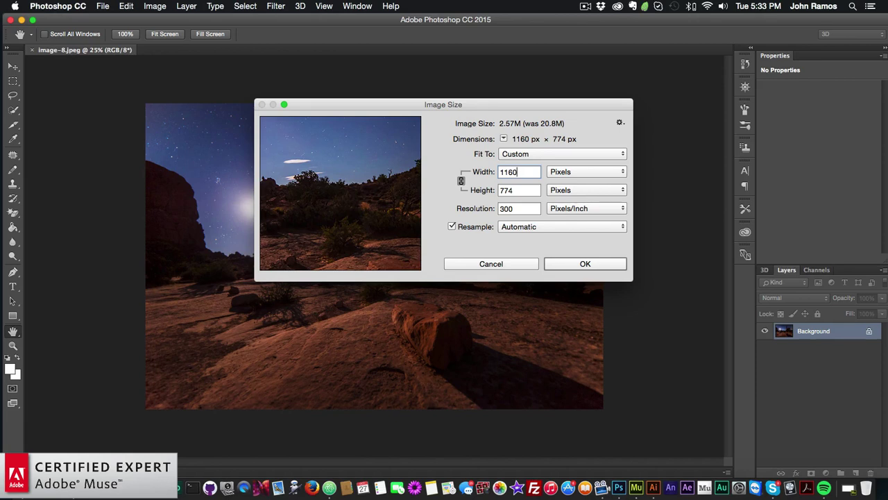
{"action": "left_click", "coordinate": [583, 262]}
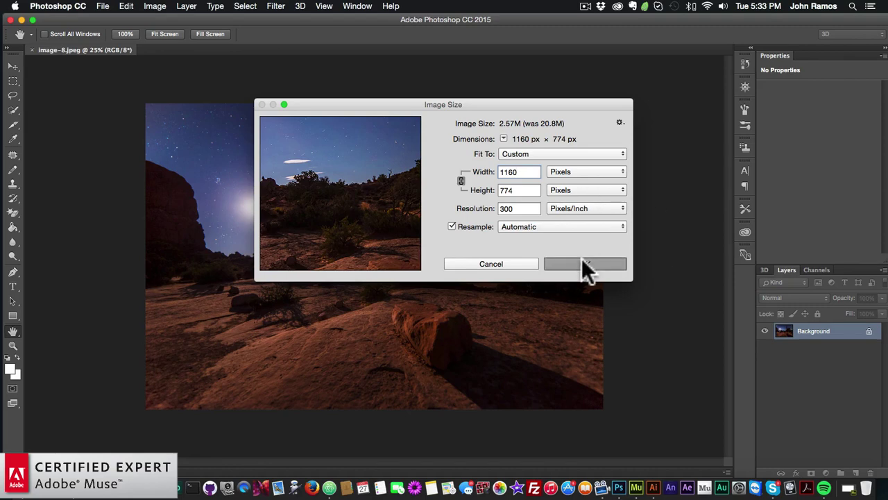
{"action": "key", "text": "v"}
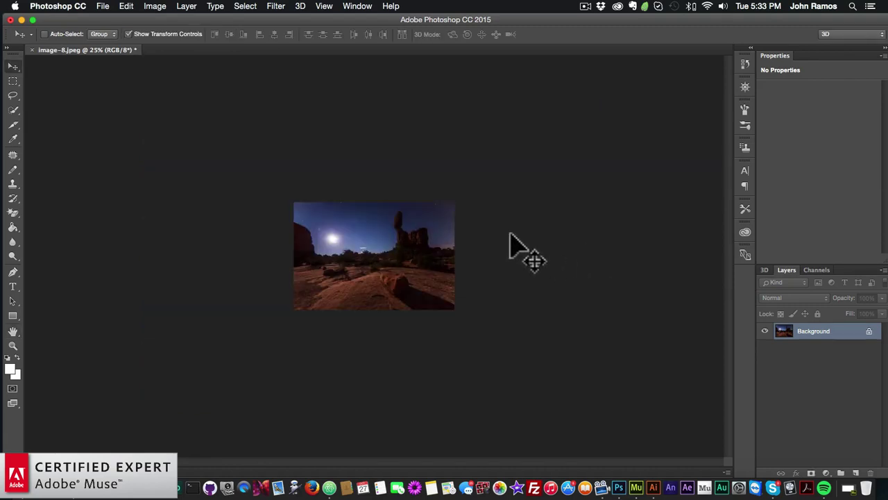
- Create a new white document of 1160 × 500 px at 300 pixels/inch
{"action": "key", "text": "super+equal"}
{"action": "key", "text": "super+equal"}
{"action": "key", "text": "super+equal"}
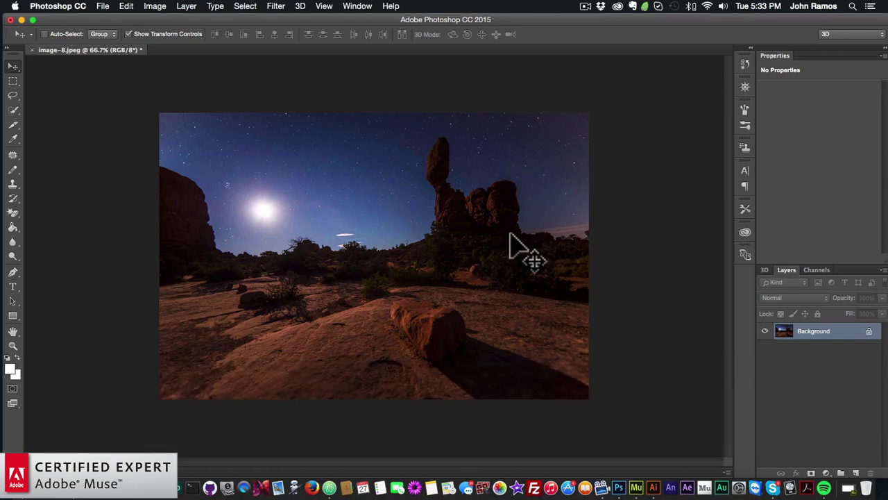
{"action": "left_click", "coordinate": [104, 7]}
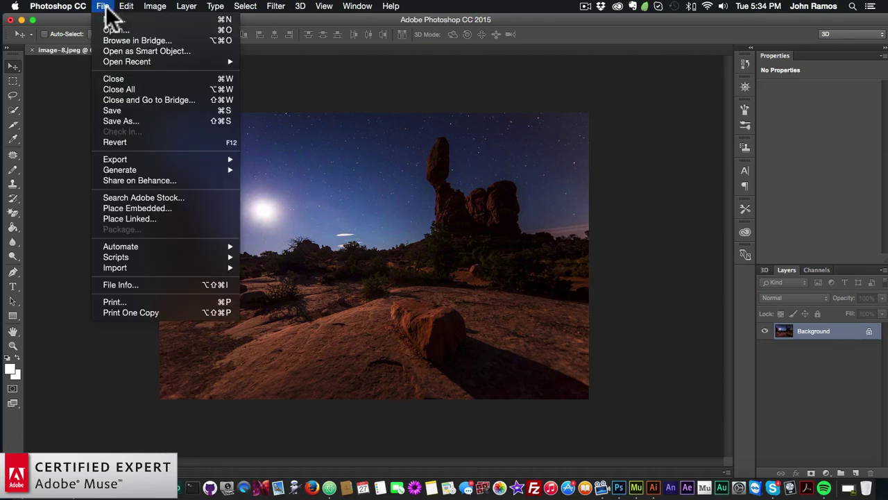
{"action": "left_click", "coordinate": [111, 19]}
{"action": "left_click_drag", "start_coordinate": [402, 159], "coordinate": [355, 159]}
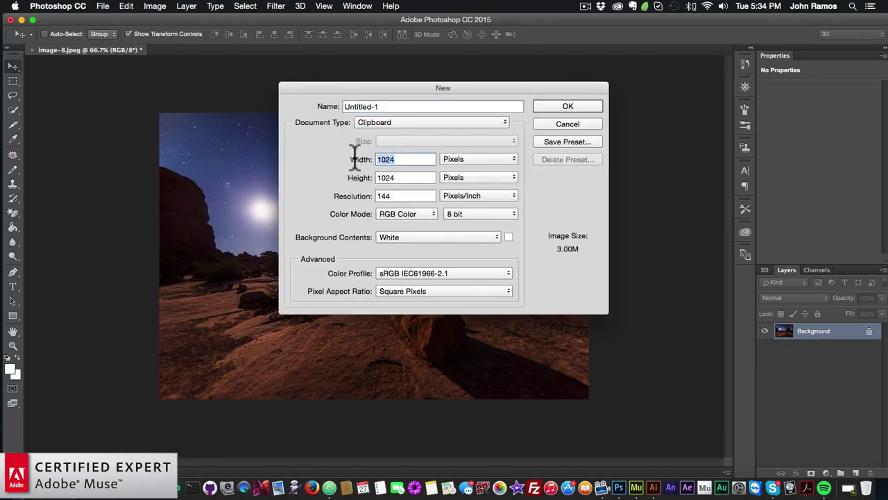
{"action": "type", "text": "116"}
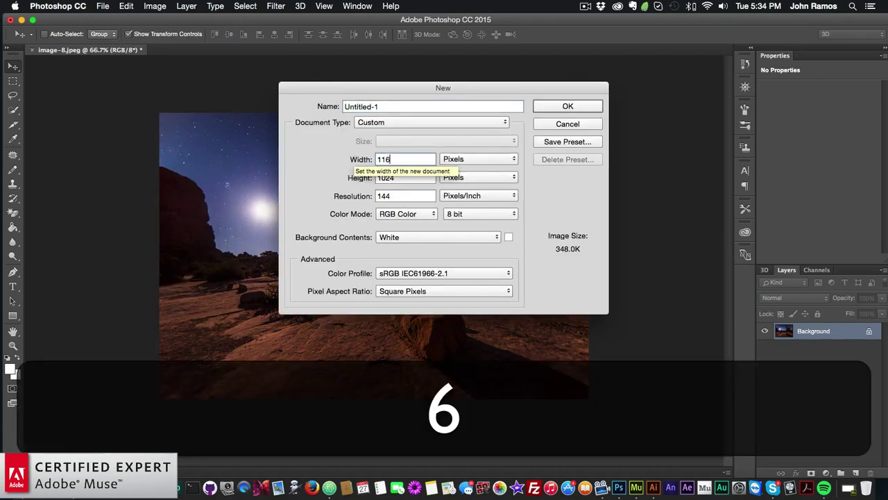
{"action": "type", "text": "0"}
{"action": "left_click_drag", "start_coordinate": [376, 178], "coordinate": [411, 178]}
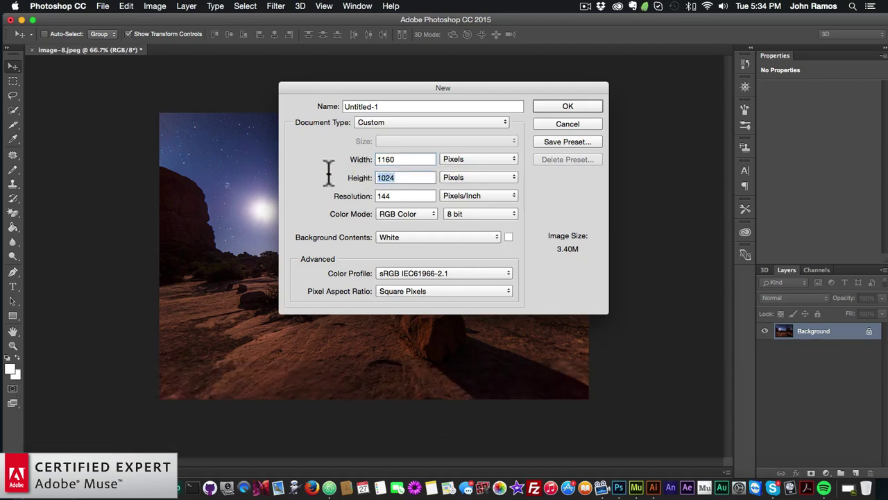
{"action": "type", "text": "500"}
{"action": "key", "text": "Tab"}
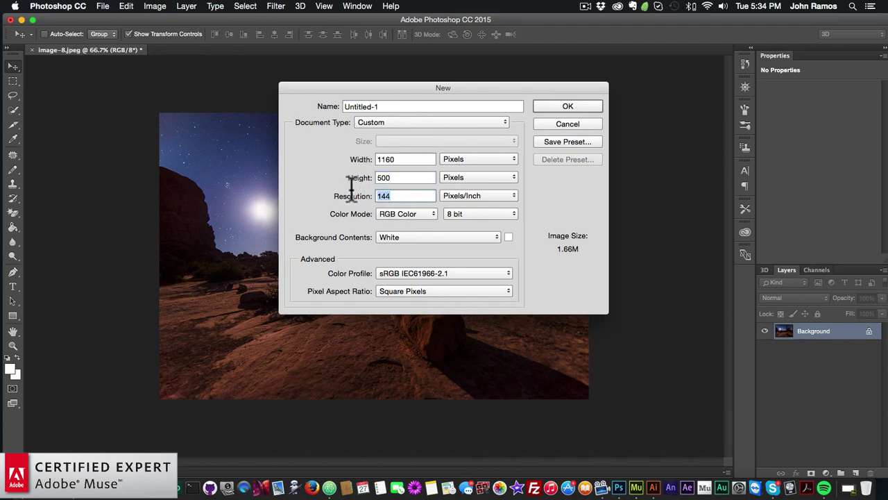
{"action": "type", "text": "300"}
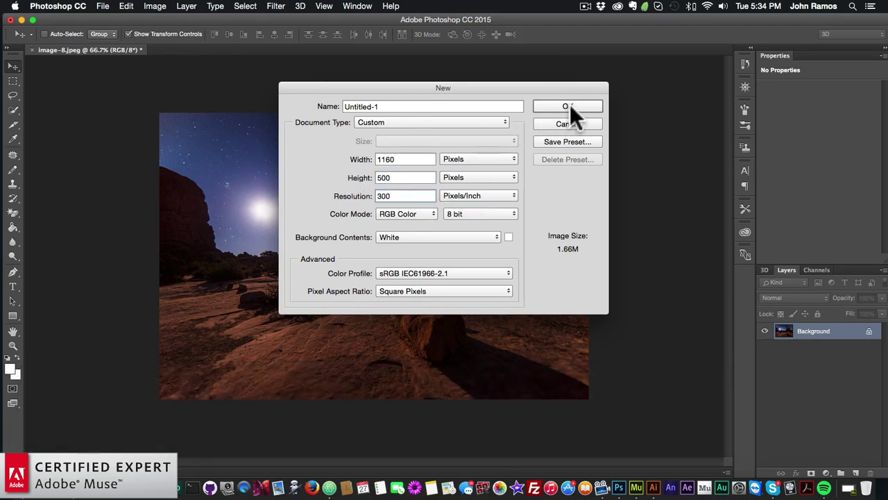
{"action": "left_click", "coordinate": [570, 106]}
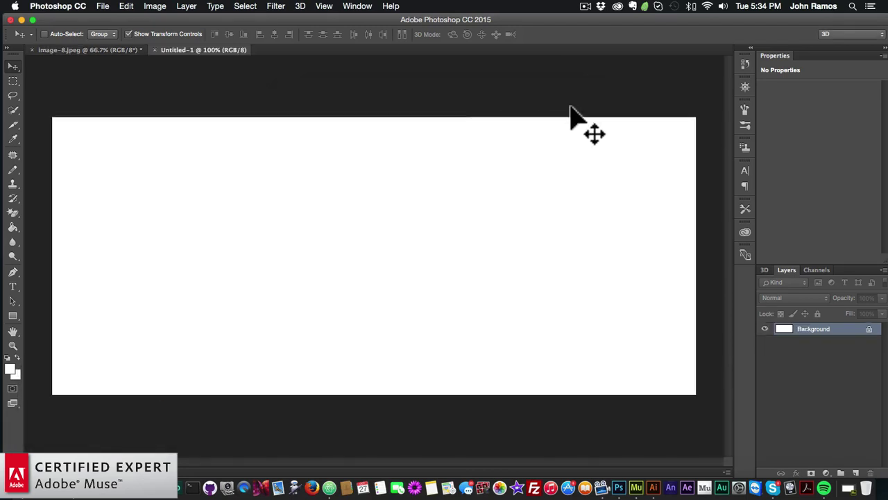
- Select all of the image-8 desert photo and copy it
{"action": "left_click", "coordinate": [85, 50]}
{"action": "key", "text": "super+a"}
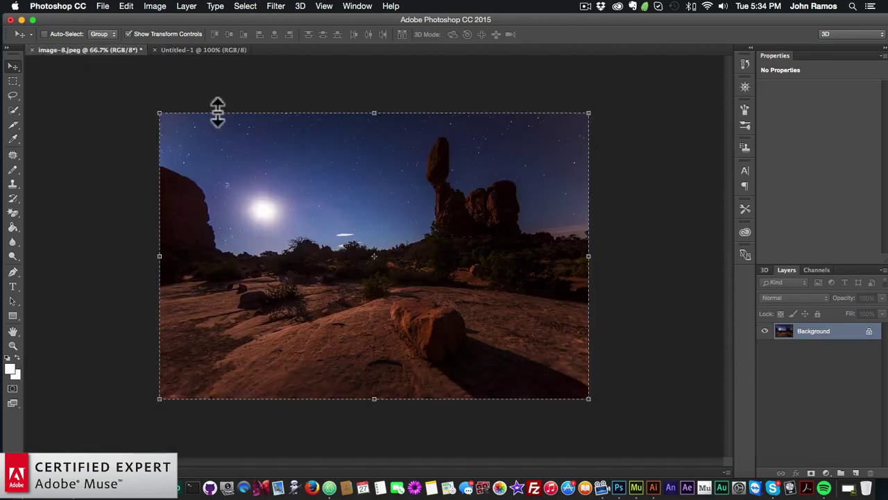
{"action": "key", "text": "super+c"}
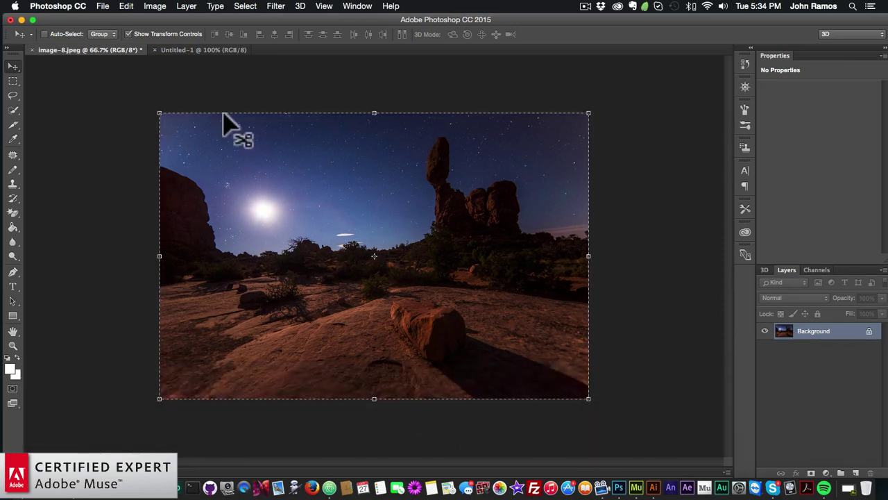
{"action": "key", "text": "super+c"}
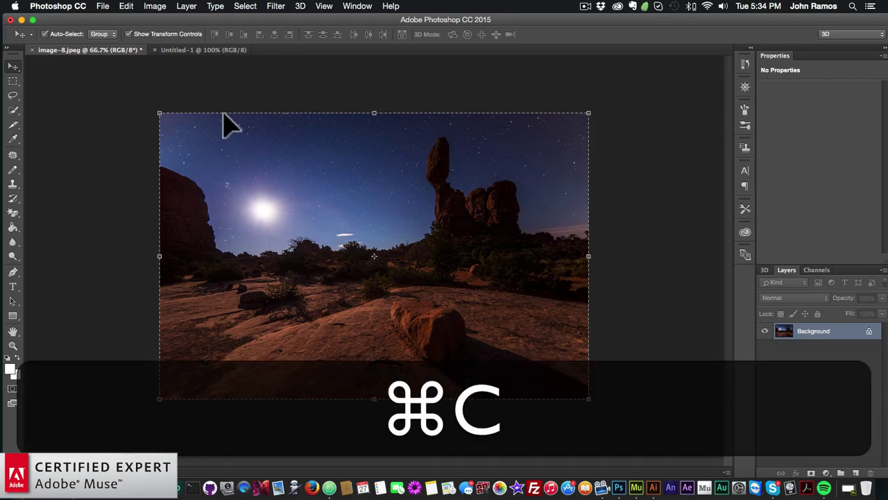
- Paste the desert photo into Untitled-1 as Layer 1 and centre it vertically
{"action": "left_click", "coordinate": [204, 49]}
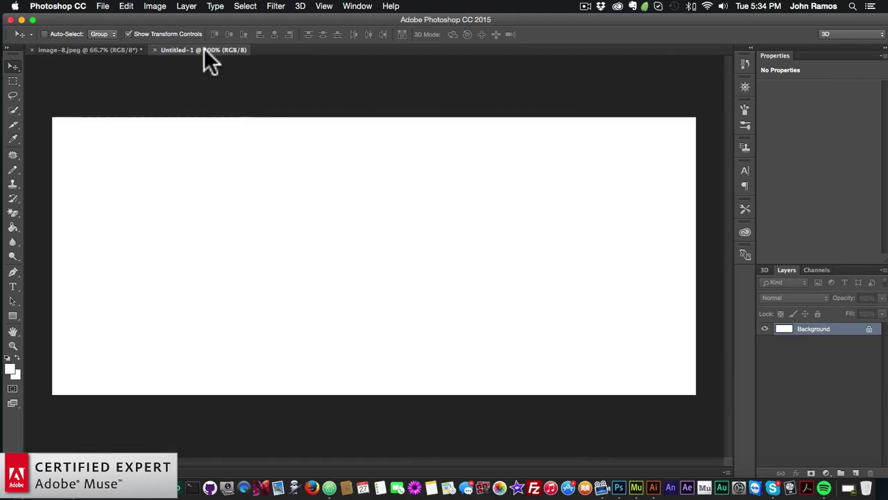
{"action": "key", "text": "super+v"}
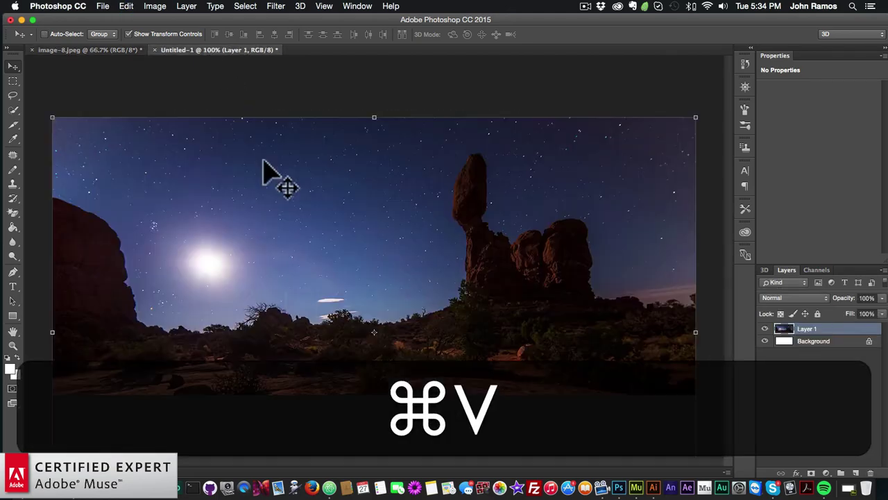
{"action": "left_click_drag", "start_coordinate": [370, 306], "coordinate": [352, 285]}
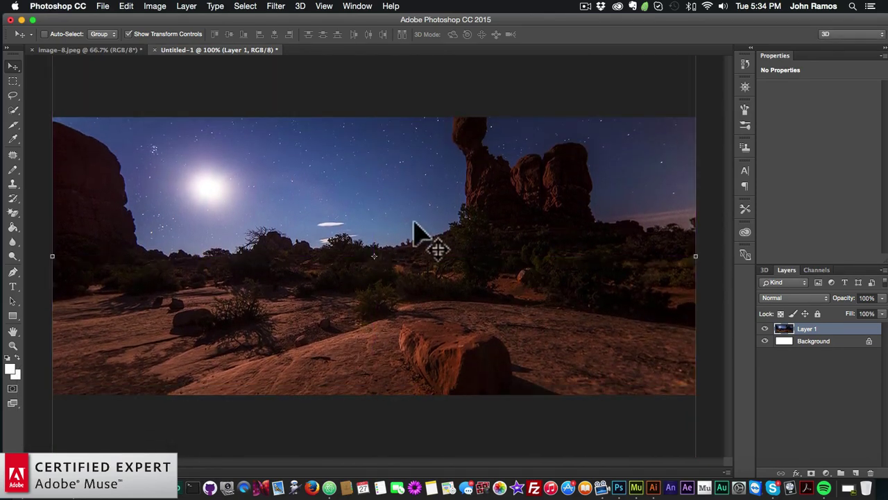
{"action": "mouse_move", "coordinate": [371, 198]}
{"action": "left_mouse_down"}
{"action": "mouse_move", "coordinate": [372, 234]}
{"action": "mouse_move", "coordinate": [372, 198]}
{"action": "left_mouse_up"}
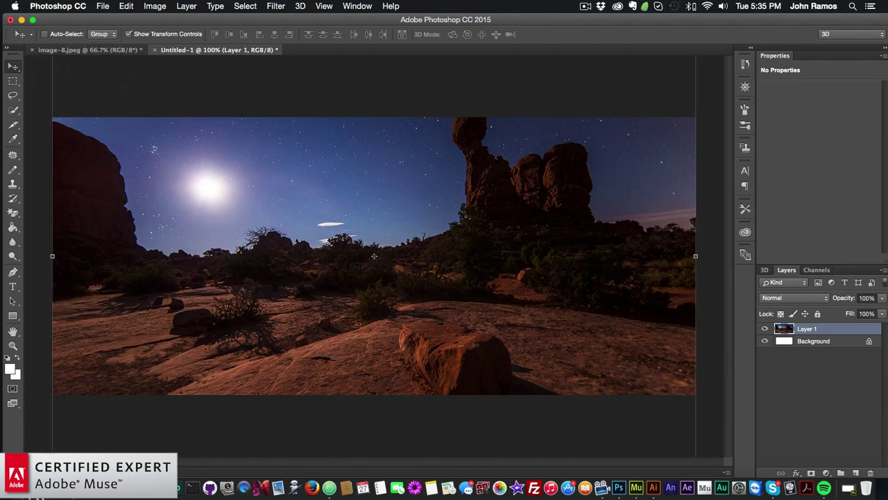
{"action": "left_click", "coordinate": [28, 488]}
- Open image-6.jpeg in Adobe Photoshop CC 2015 using Finder's Open With menu
{"action": "left_click", "coordinate": [253, 250]}
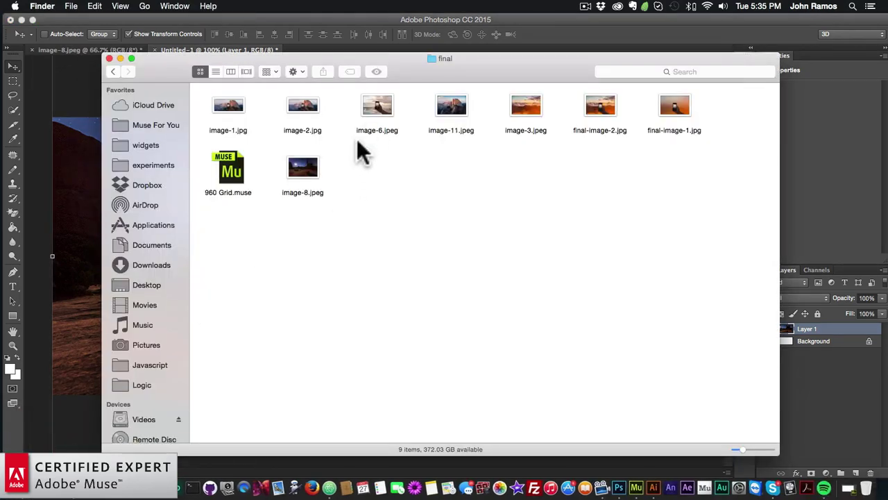
{"action": "left_click", "coordinate": [368, 107]}
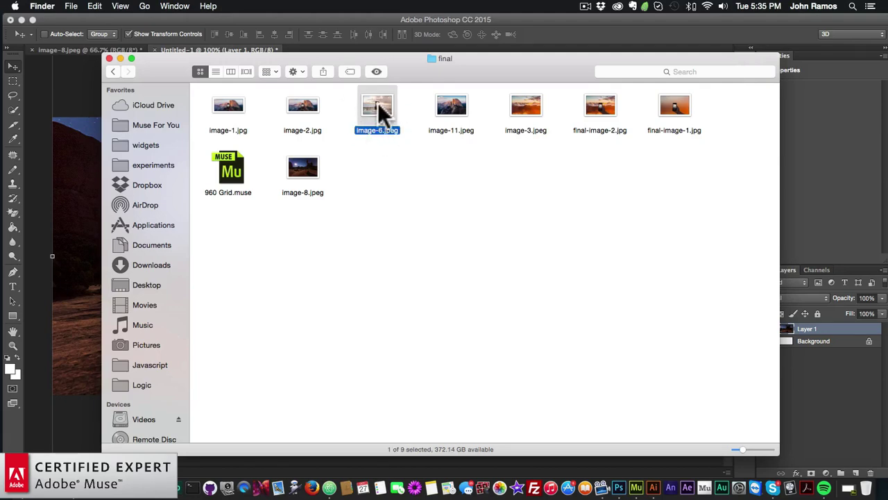
{"action": "right_click", "coordinate": [377, 103]}
{"action": "mouse_move", "coordinate": [408, 118]}
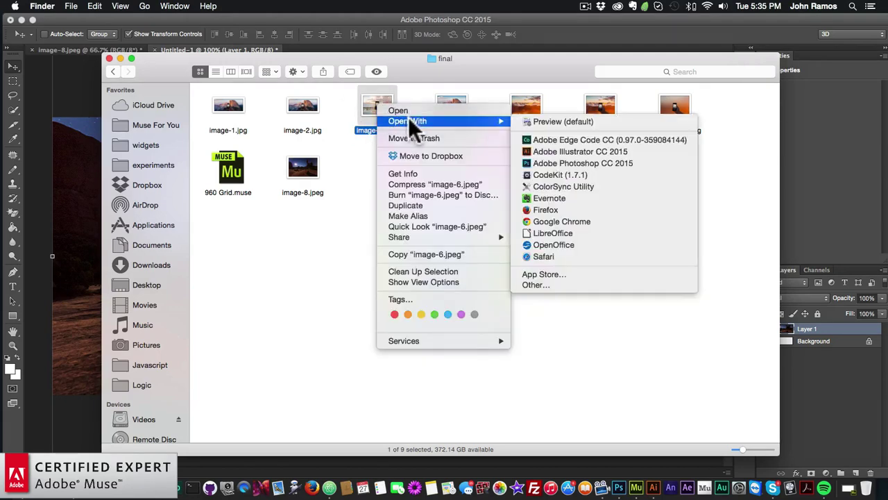
{"action": "left_click", "coordinate": [563, 162]}
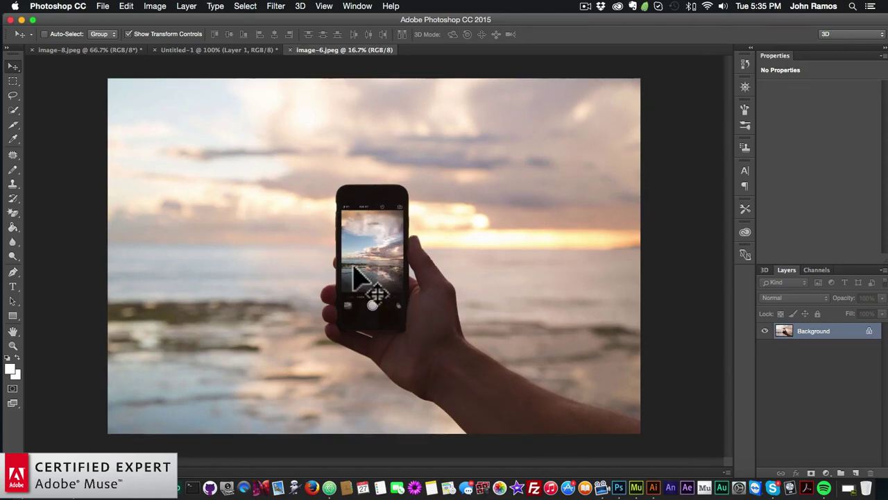
- Try a Quick Selection on the forearm, undo it, and bring up Image Size
{"action": "left_click", "coordinate": [14, 110]}
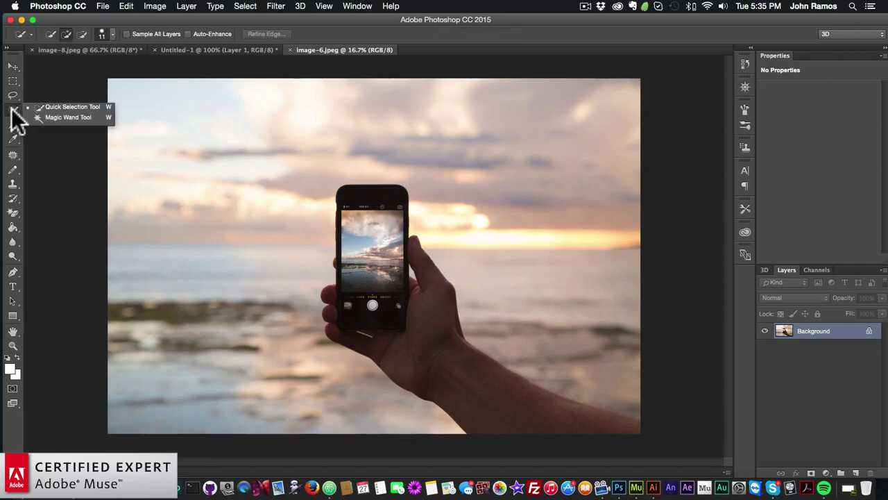
{"action": "left_click", "coordinate": [66, 108]}
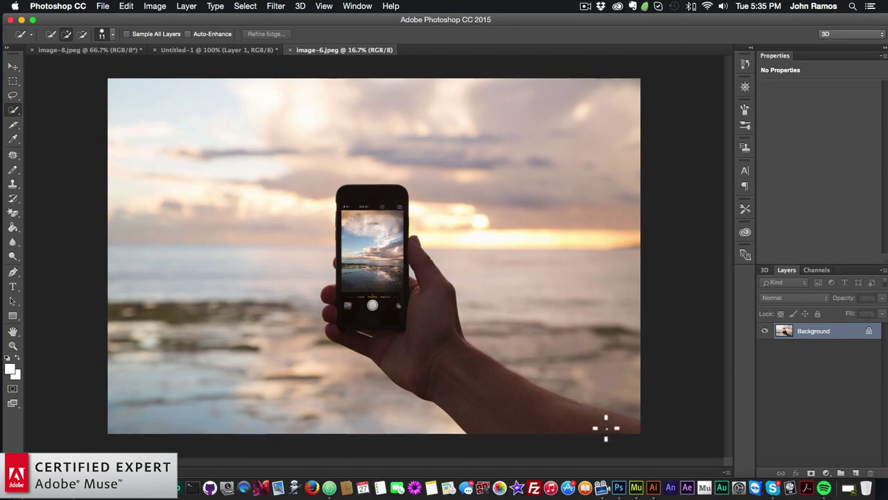
{"action": "left_click_drag", "start_coordinate": [603, 422], "coordinate": [508, 410]}
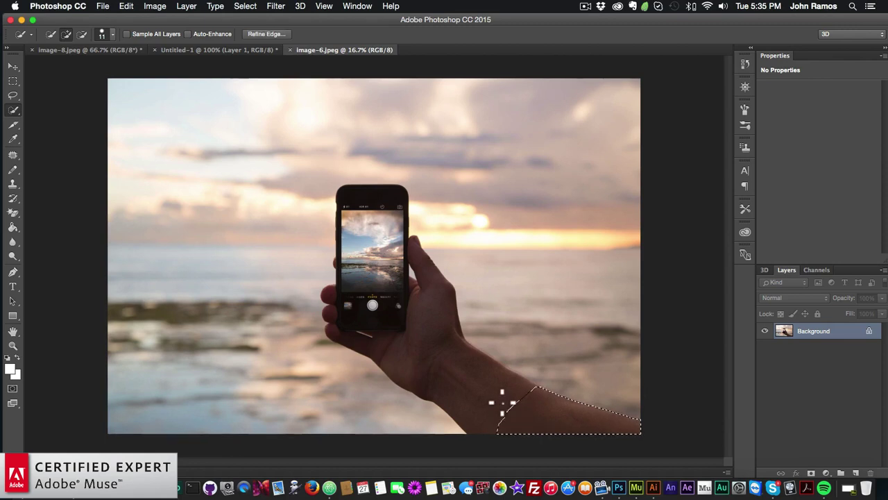
{"action": "key", "text": "super+z"}
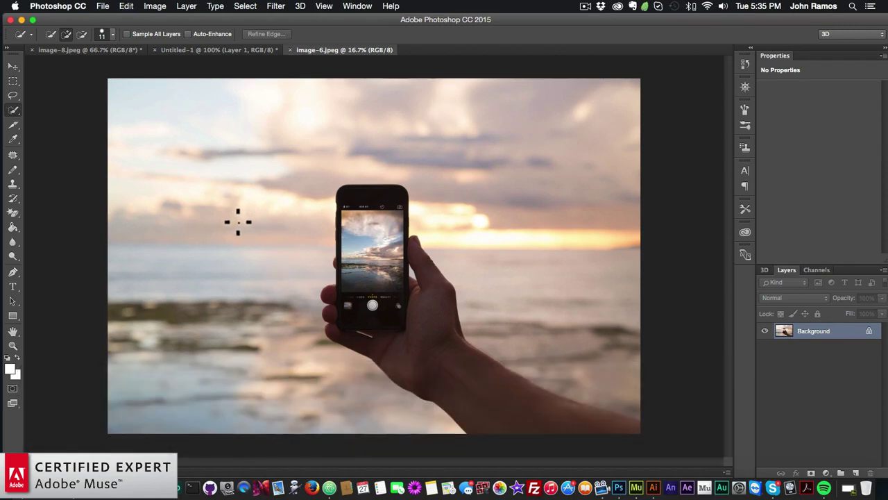
{"action": "left_click", "coordinate": [154, 6]}
{"action": "left_click", "coordinate": [170, 92]}
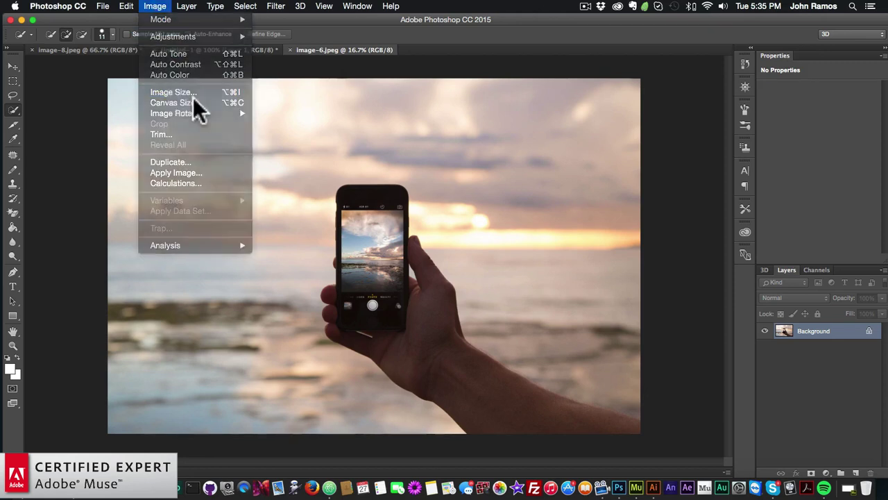
- Resize image-6 to 300 pixels/inch and 1160 px wide (1160 × 773), then zoom in
{"action": "key", "text": "Tab"}
{"action": "key", "text": "Tab"}
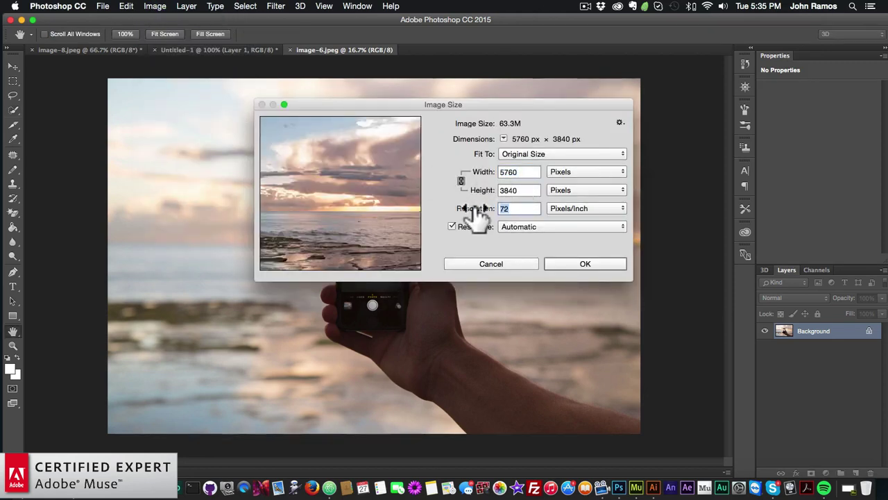
{"action": "type", "text": "300"}
{"action": "left_click_drag", "start_coordinate": [526, 173], "coordinate": [440, 175]}
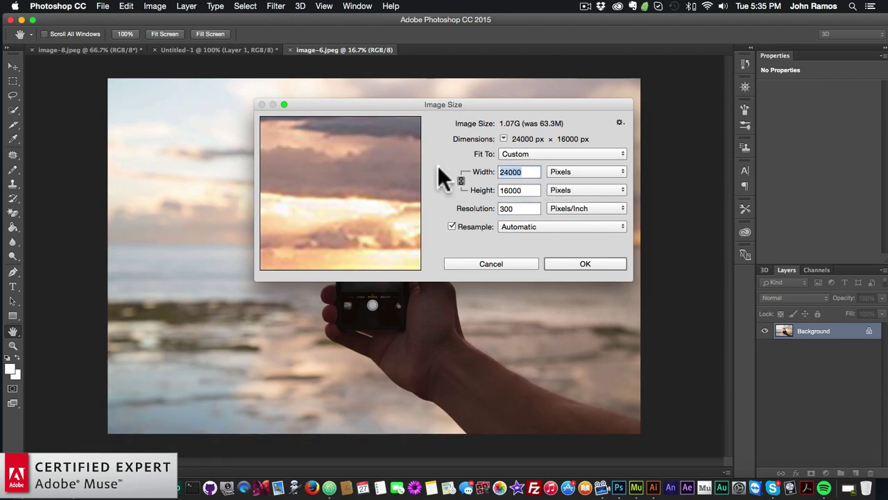
{"action": "type", "text": "1160"}
{"action": "key", "text": "Return"}
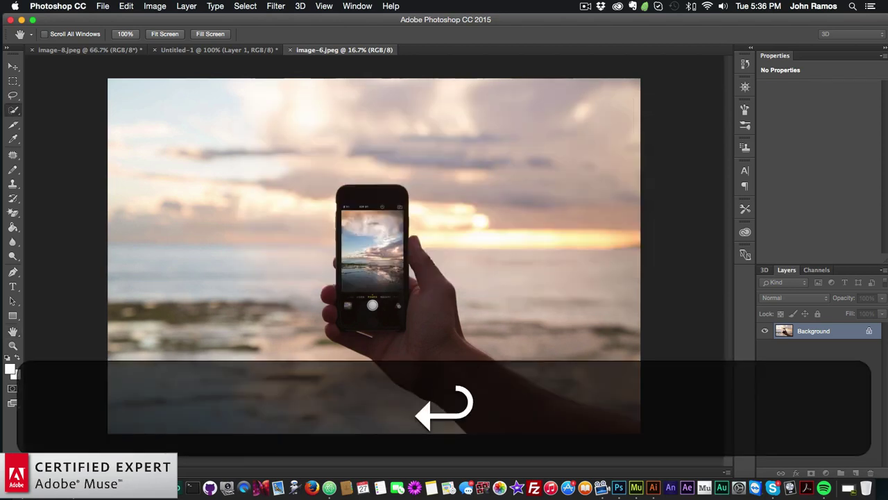
{"action": "key", "text": "super+equal"}
{"action": "key", "text": "super+equal"}
{"action": "key", "text": "super+equal"}
{"action": "key", "text": "super+equal"}
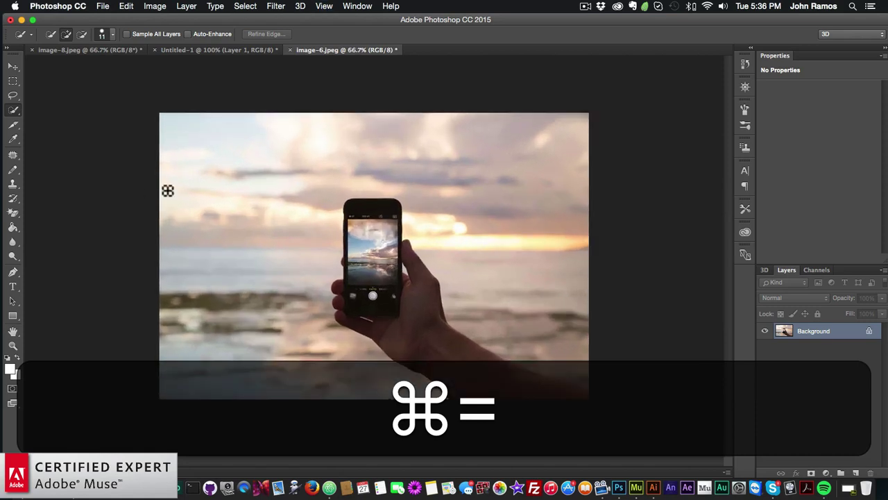
- Select the forearm, hand and phone with Quick Selection, refining the outline in Subtract mode
{"action": "key", "text": "super+equal"}
{"action": "key", "text": "super+minus"}
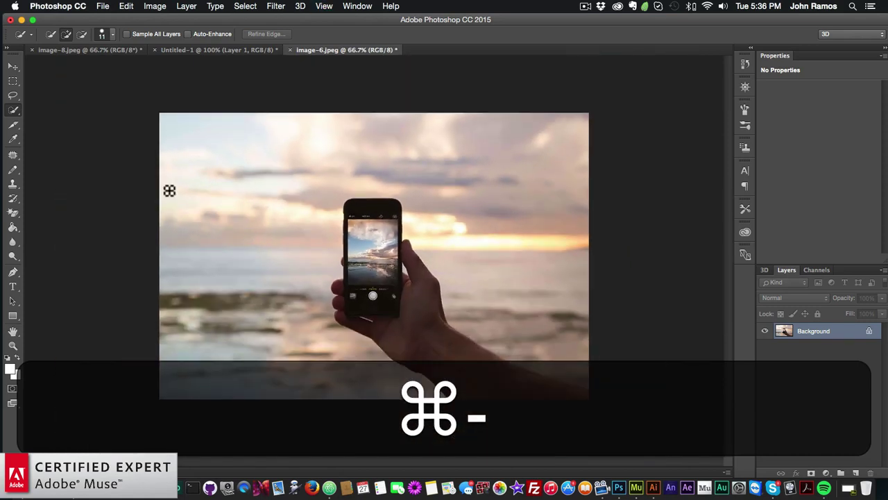
{"action": "left_click", "coordinate": [12, 111]}
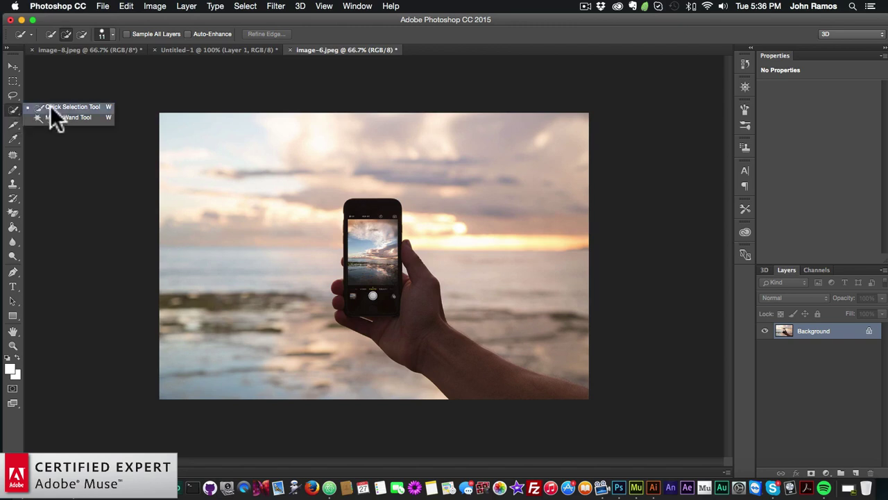
{"action": "left_click", "coordinate": [73, 106]}
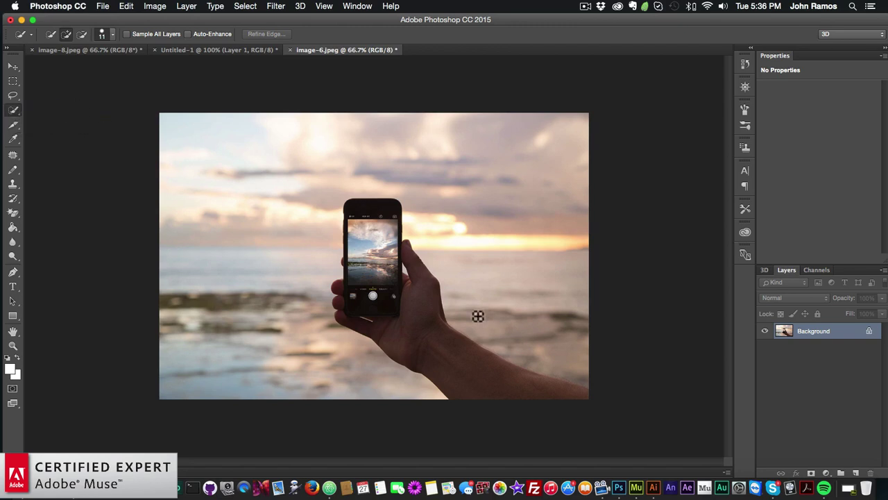
{"action": "mouse_move", "coordinate": [573, 395]}
{"action": "left_mouse_down"}
{"action": "mouse_move", "coordinate": [477, 379]}
{"action": "mouse_move", "coordinate": [420, 335]}
{"action": "left_mouse_up"}
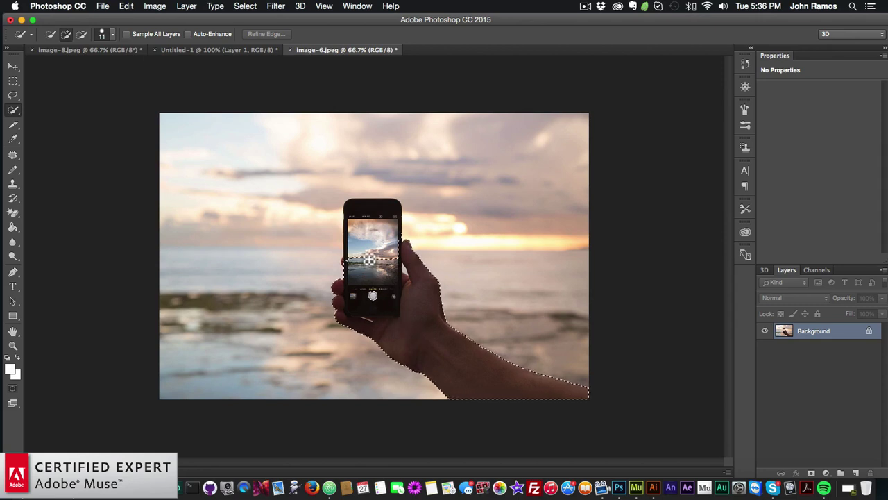
{"action": "mouse_move", "coordinate": [358, 221]}
{"action": "left_mouse_down"}
{"action": "mouse_move", "coordinate": [357, 212]}
{"action": "mouse_move", "coordinate": [374, 242]}
{"action": "left_mouse_up"}
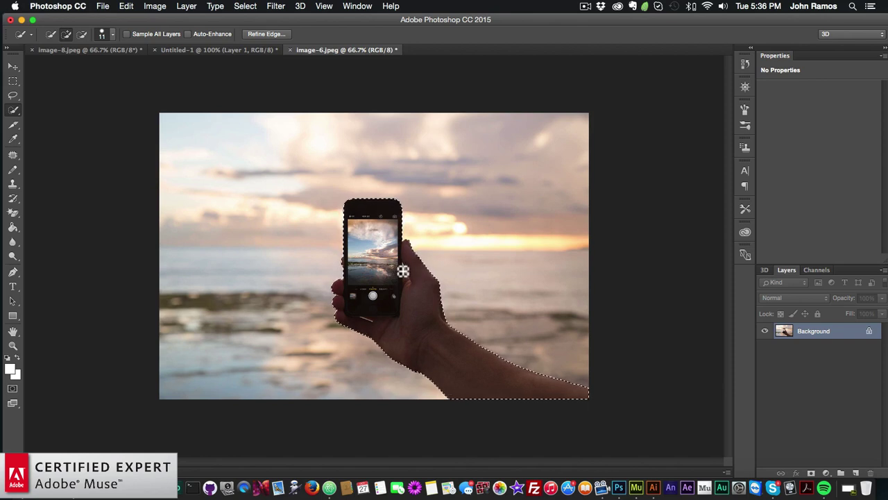
{"action": "left_click", "coordinate": [81, 35]}
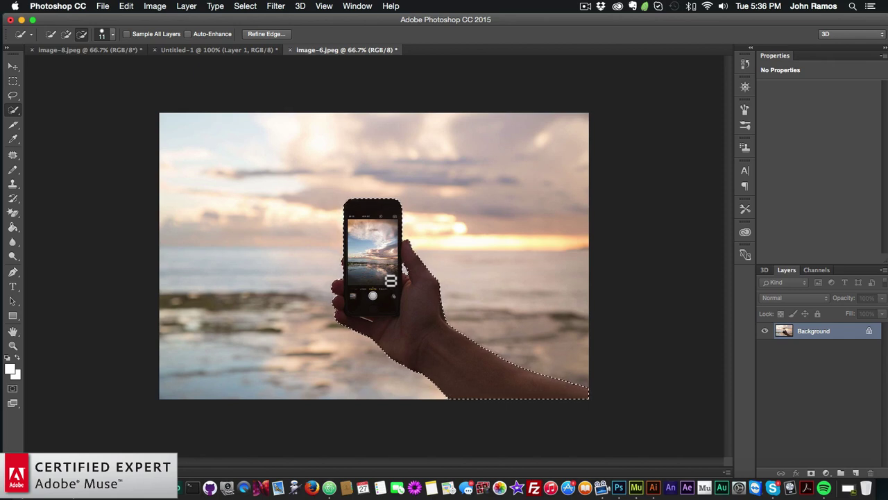
{"action": "left_click", "coordinate": [12, 67]}
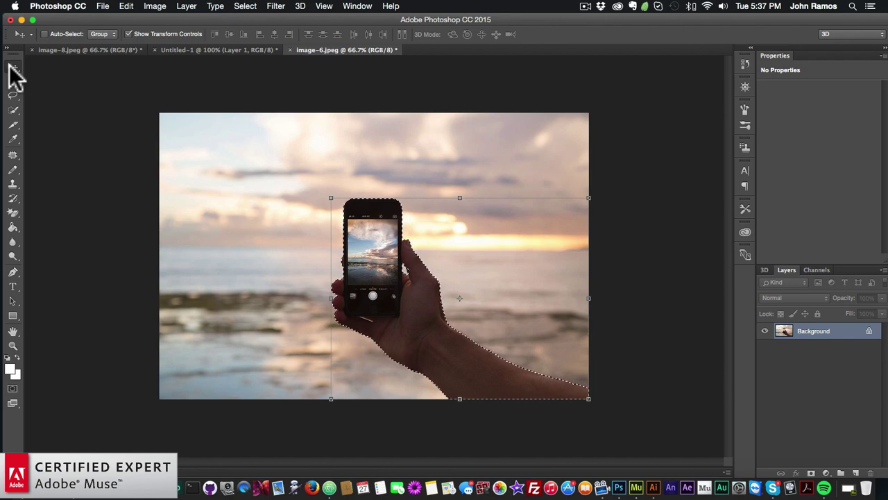
- Copy the selected hand and phone and paste them into the Untitled-1 desert document
{"action": "key", "text": "super+c"}
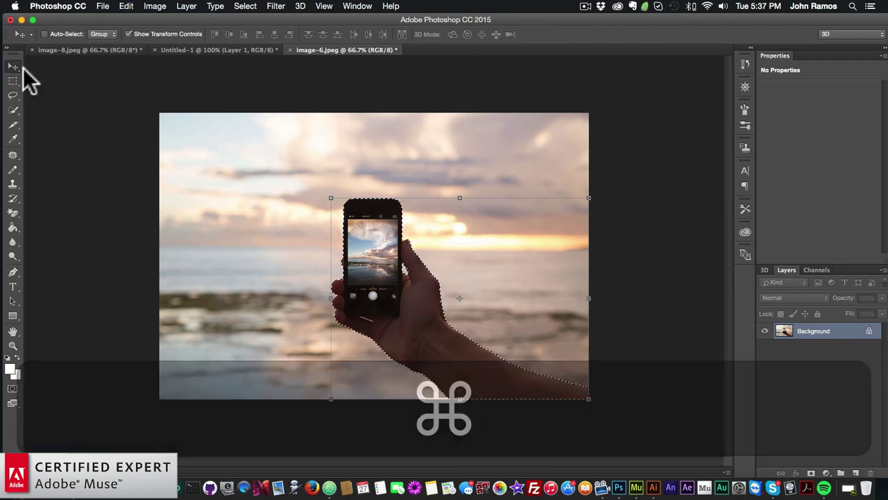
{"action": "left_click", "coordinate": [193, 50]}
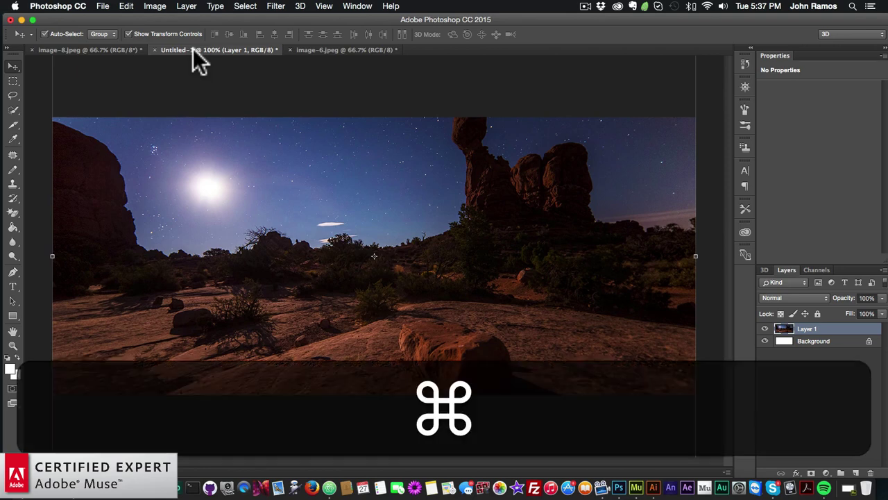
{"action": "key", "text": "super+v"}
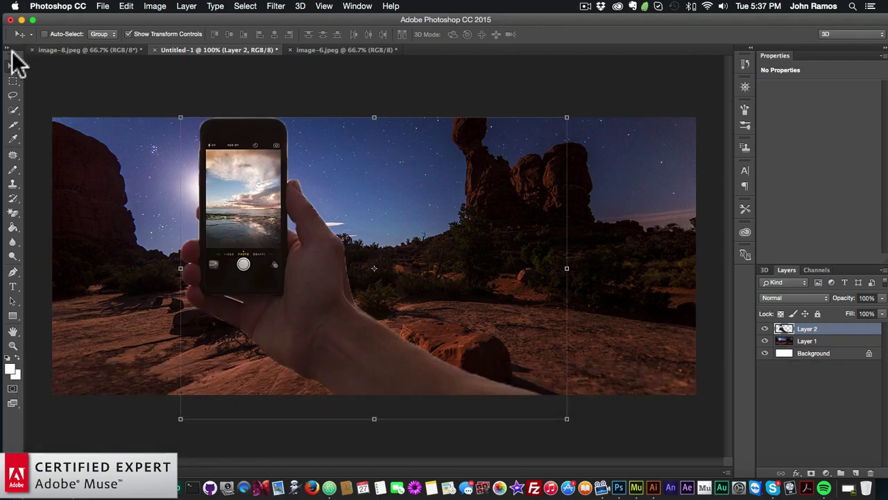
- Drag and arrow-key nudge the pasted Layer 2 into place over the desert
{"action": "left_click_drag", "start_coordinate": [257, 222], "coordinate": [381, 290]}
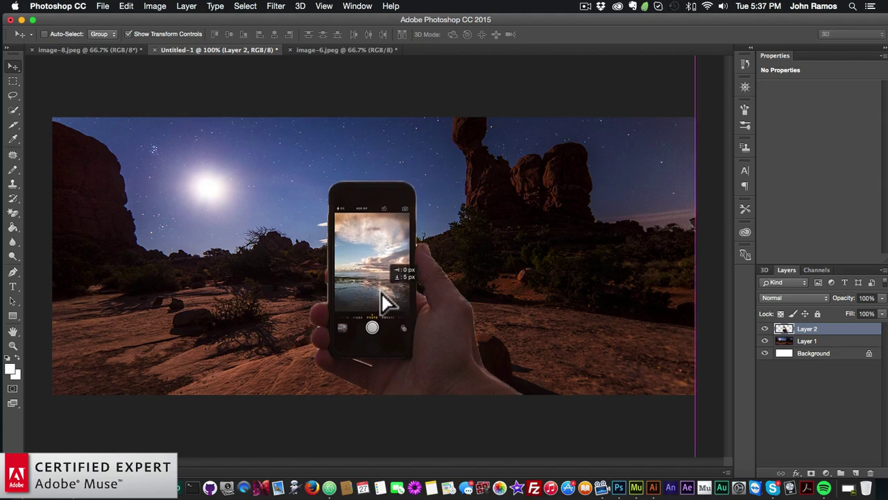
{"action": "key", "text": "Down"}
{"action": "key", "text": "Up"}
{"action": "key", "text": "Down"}
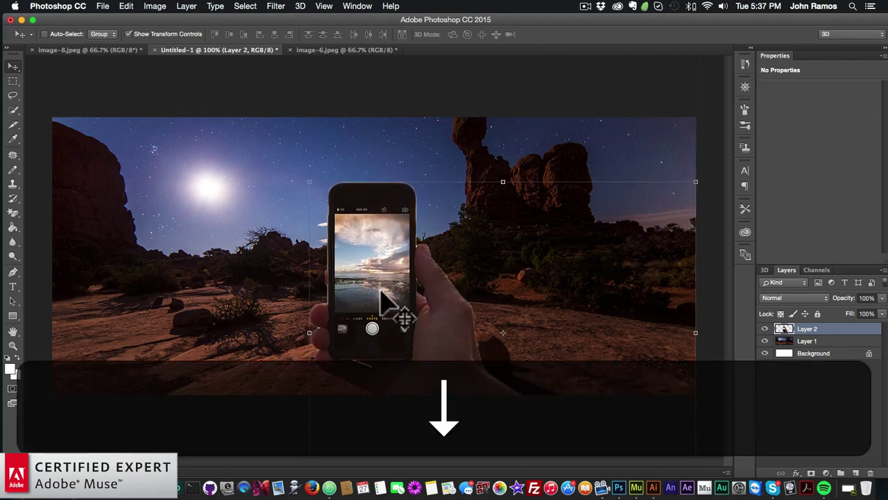
{"action": "key", "text": "Up"}
{"action": "key", "text": "Up"}
{"action": "key", "text": "Up"}
{"action": "key", "text": "Up"}
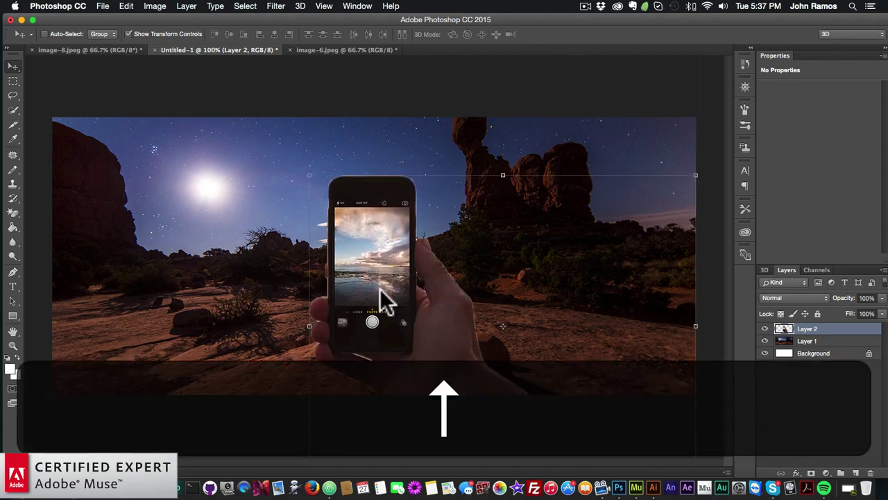
{"action": "key", "text": "shift+Up"}
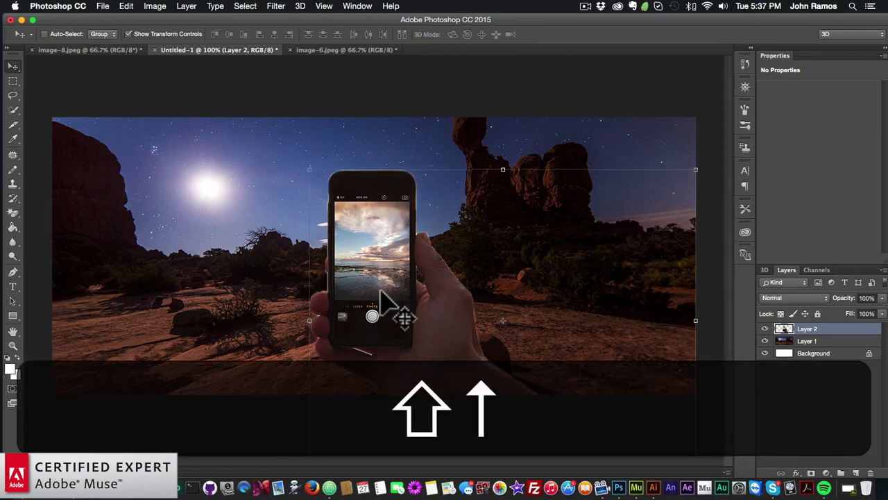
{"action": "key", "text": "Down"}
{"action": "key", "text": "Down"}
{"action": "key", "text": "Down"}
{"action": "key", "text": "Down"}
{"action": "key", "text": "Down"}
{"action": "key", "text": "Down"}
{"action": "key", "text": "Down"}
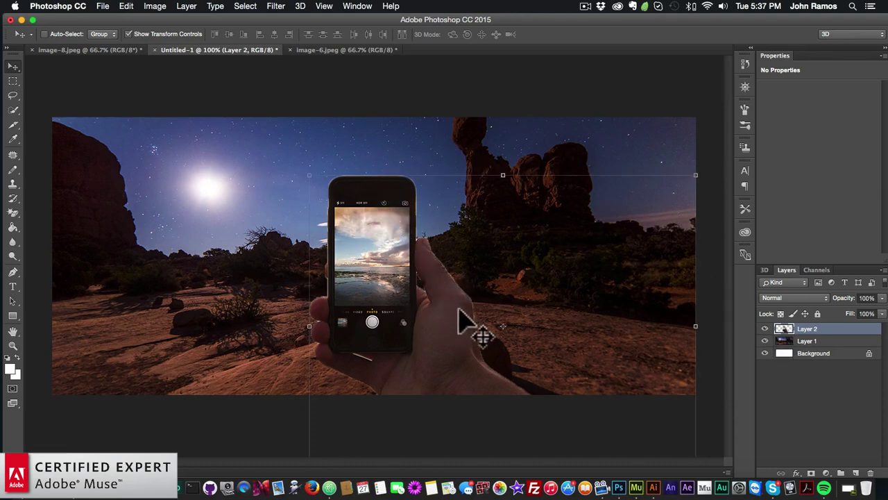
{"action": "left_click", "coordinate": [807, 342]}
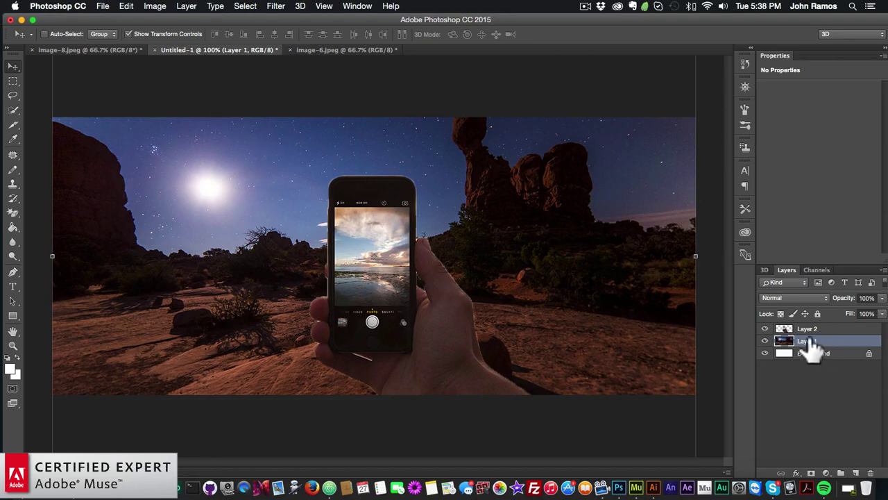
- Blur the desert background Layer 1 with a 10-pixel Gaussian Blur
{"action": "left_click", "coordinate": [275, 7]}
{"action": "mouse_move", "coordinate": [293, 134]}
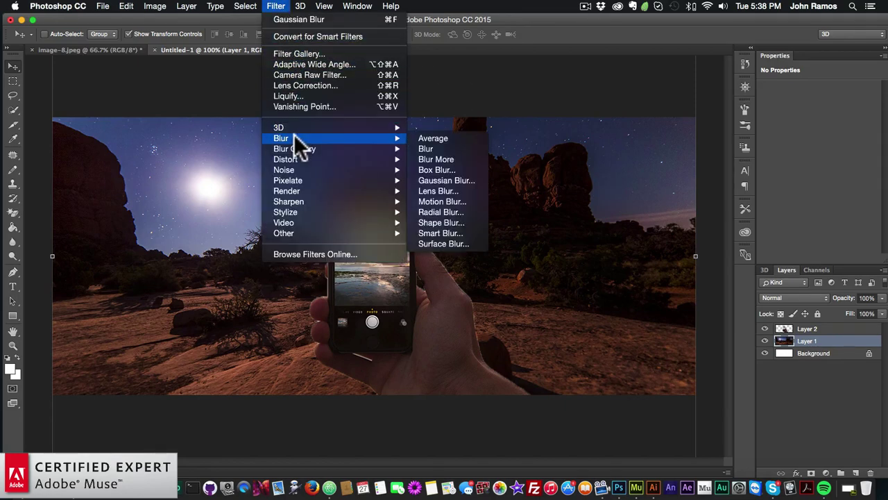
{"action": "left_click", "coordinate": [438, 179]}
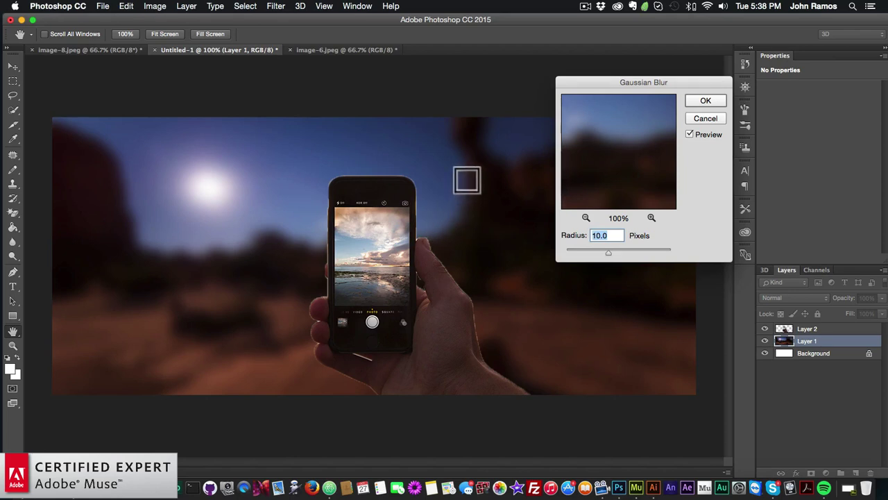
{"action": "left_click", "coordinate": [707, 97]}
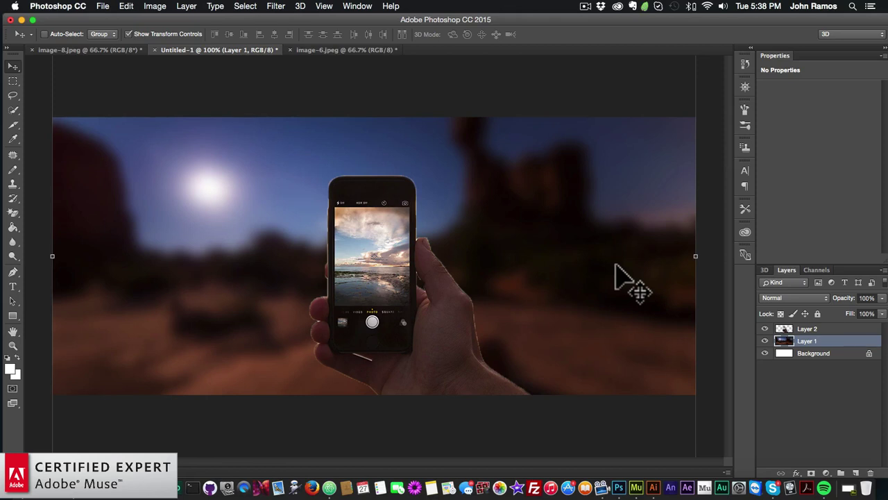
- Try an Outer Glow on Layer 2 through Blending Options, then undo the oversized glow
{"action": "left_click", "coordinate": [813, 329]}
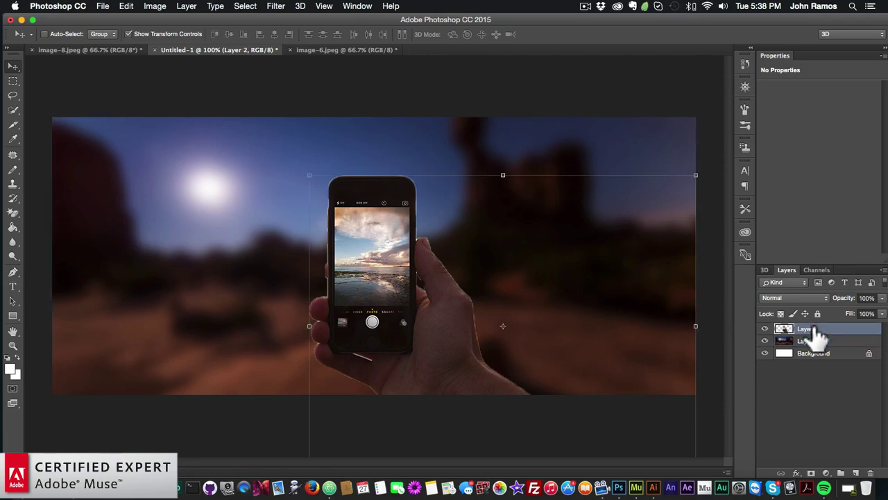
{"action": "right_click", "coordinate": [805, 331]}
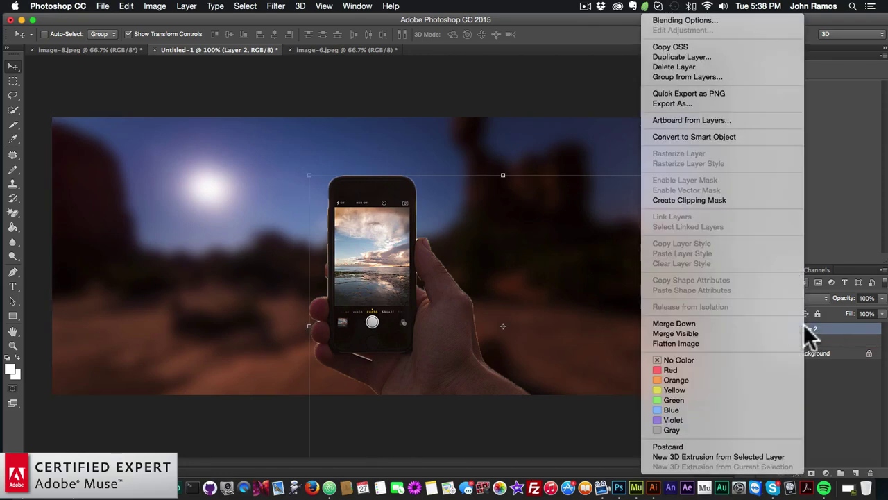
{"action": "left_click", "coordinate": [668, 20]}
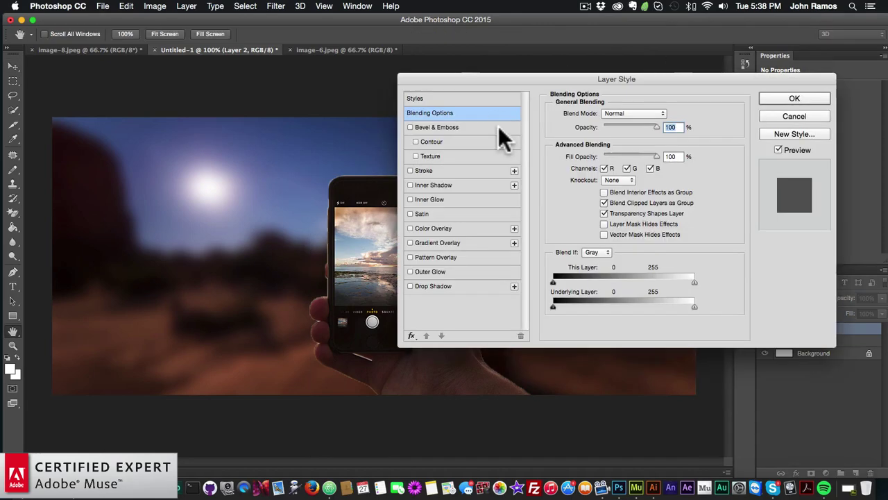
{"action": "left_click", "coordinate": [410, 271]}
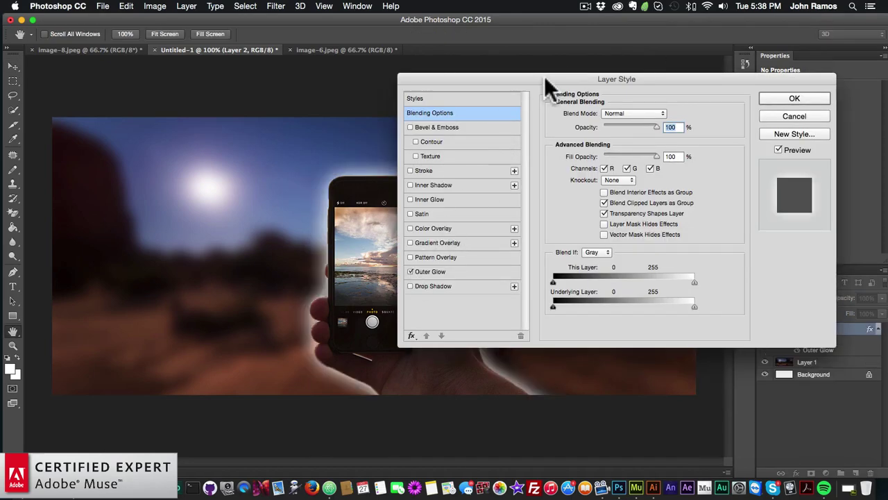
{"action": "left_click_drag", "start_coordinate": [544, 76], "coordinate": [592, 123]}
{"action": "left_click", "coordinate": [489, 316]}
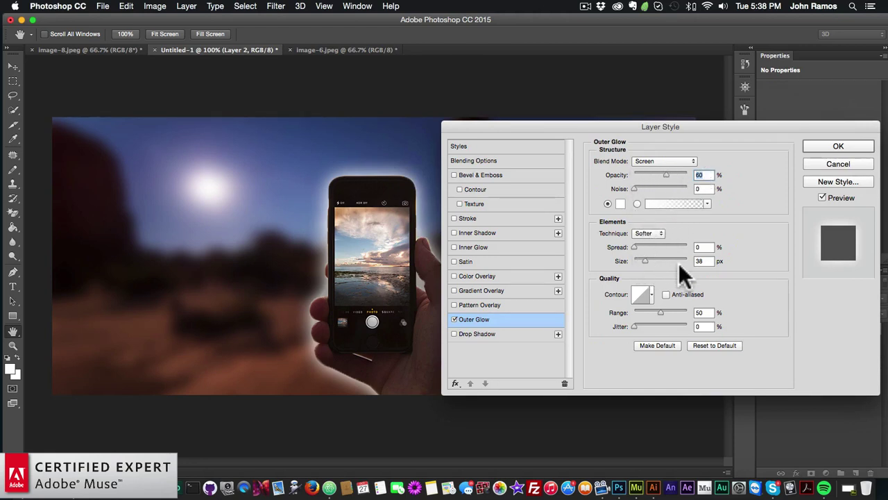
{"action": "left_click_drag", "start_coordinate": [599, 123], "coordinate": [510, 163]}
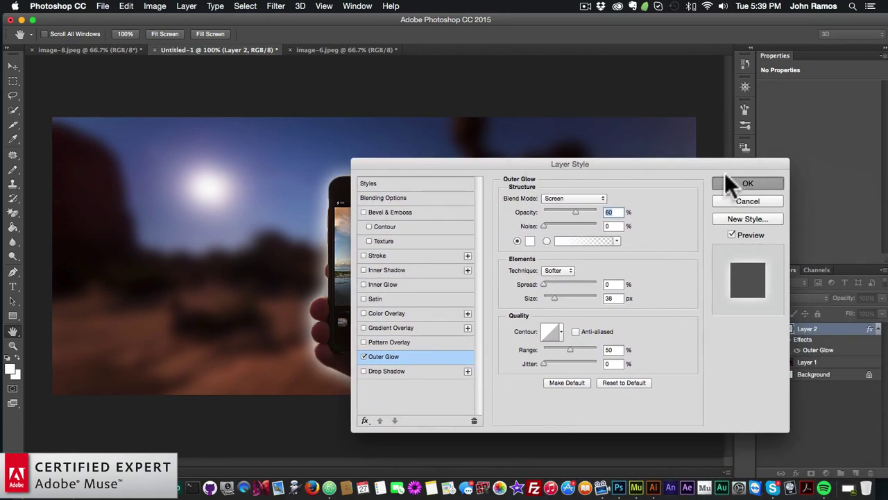
{"action": "left_click_drag", "start_coordinate": [583, 165], "coordinate": [688, 139]}
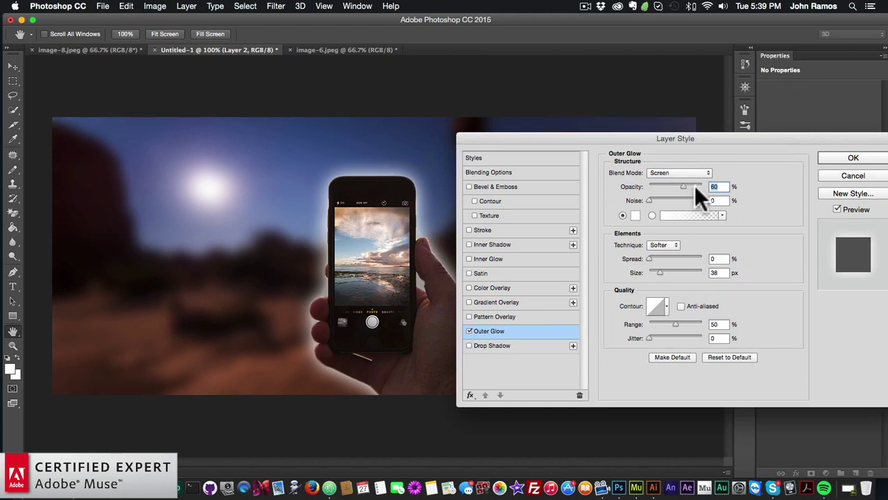
{"action": "left_click_drag", "start_coordinate": [695, 185], "coordinate": [712, 187]}
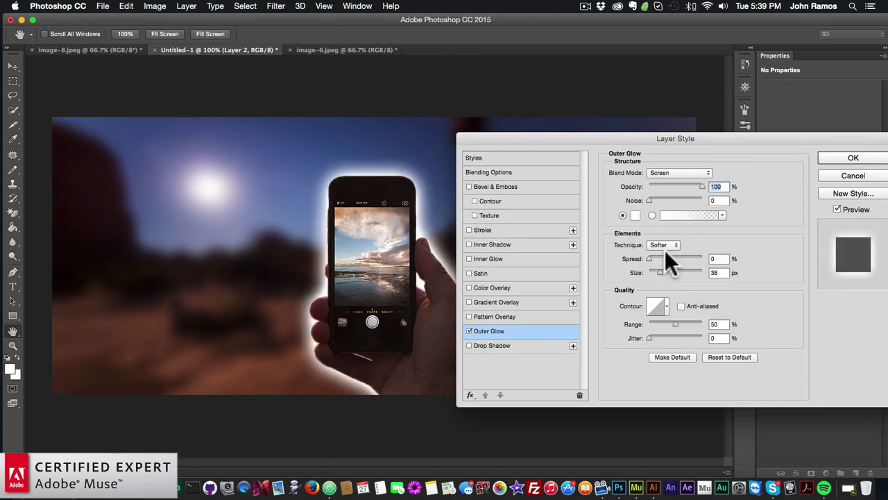
{"action": "left_click_drag", "start_coordinate": [661, 272], "coordinate": [698, 271]}
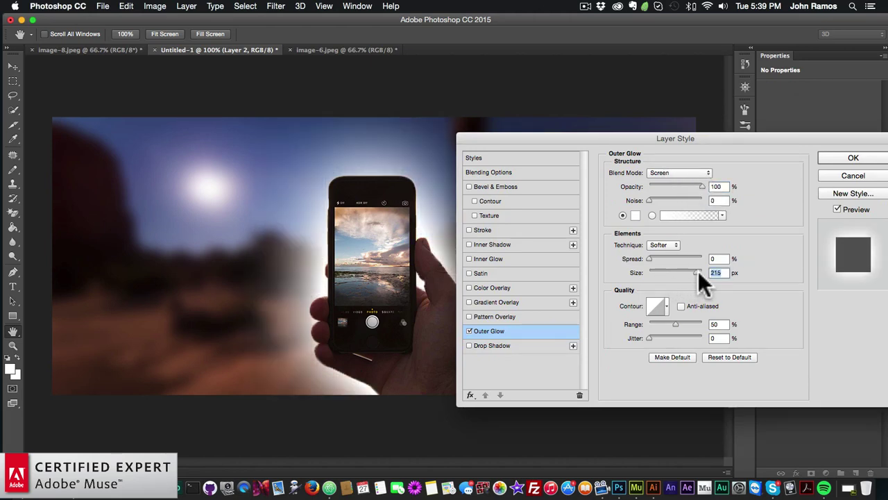
{"action": "left_click", "coordinate": [717, 186]}
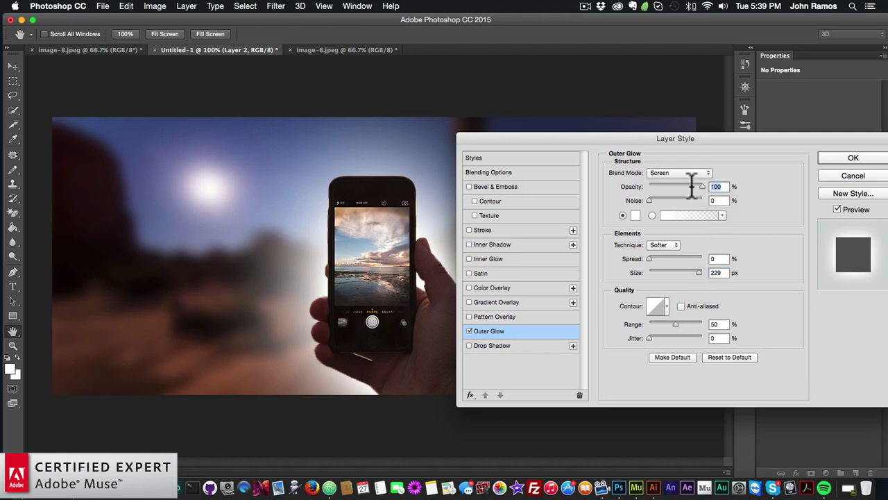
{"action": "type", "text": "0"}
{"action": "key", "text": "Return"}
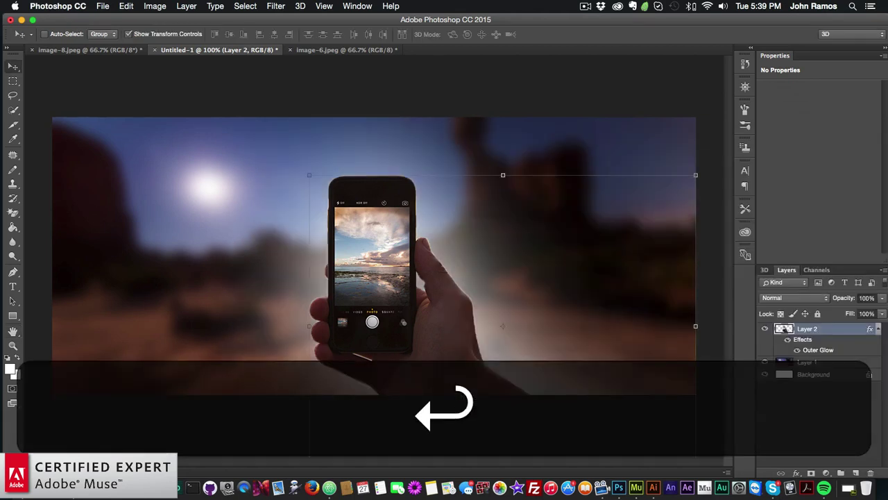
{"action": "key", "text": "cmd+z"}
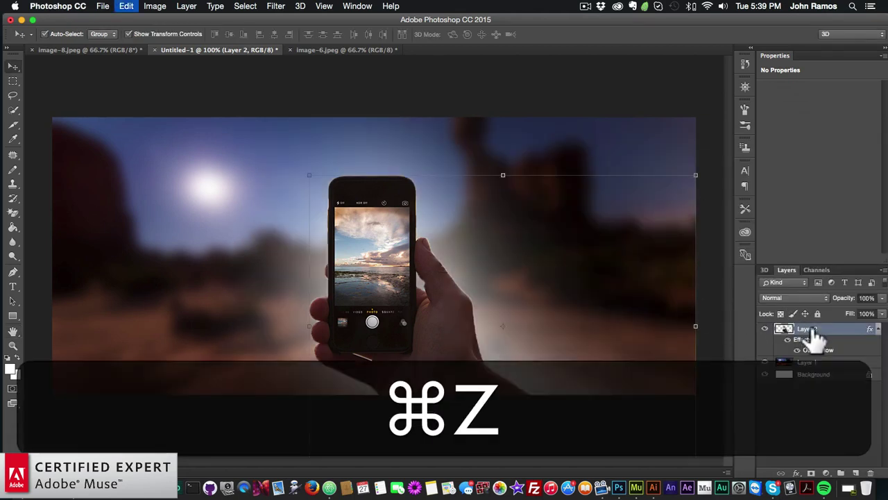
- Re-enable Outer Glow on Layer 2 with its size set to 38 px
{"action": "right_click", "coordinate": [805, 328]}
{"action": "left_click", "coordinate": [677, 20]}
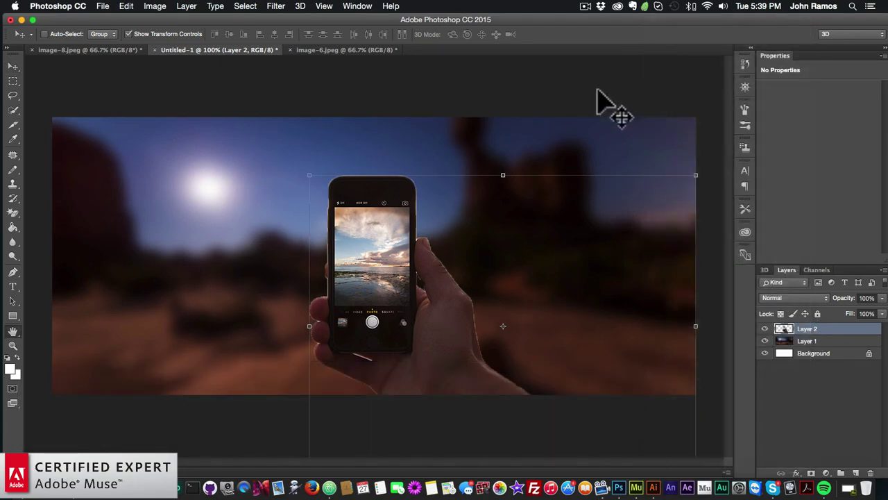
{"action": "left_click", "coordinate": [237, 266]}
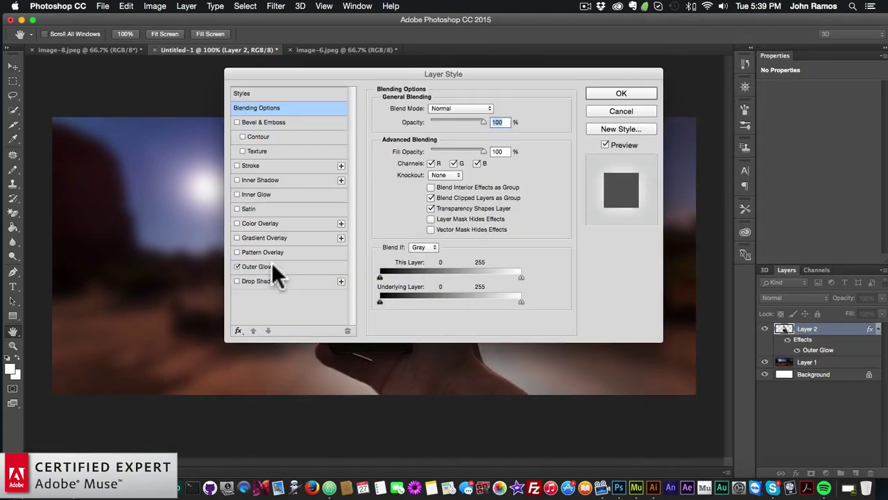
{"action": "left_click", "coordinate": [271, 268]}
{"action": "left_click_drag", "start_coordinate": [427, 72], "coordinate": [640, 215]}
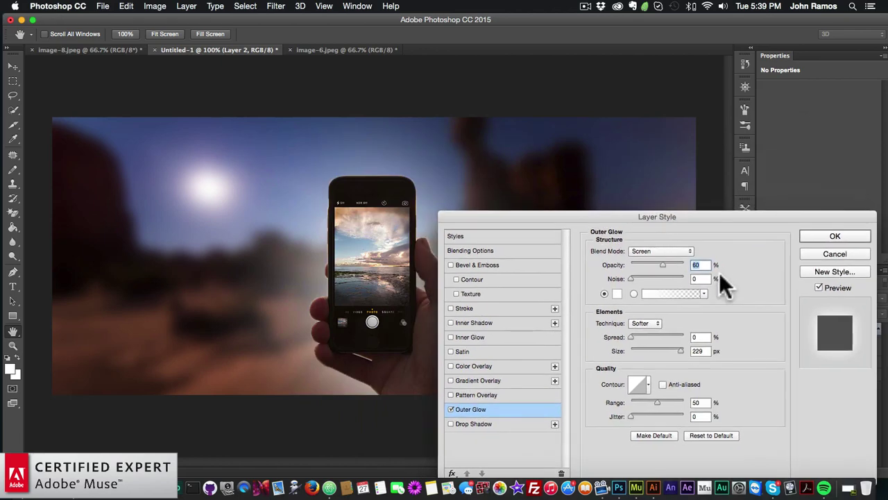
{"action": "type", "text": "38"}
{"action": "key", "text": "Return"}
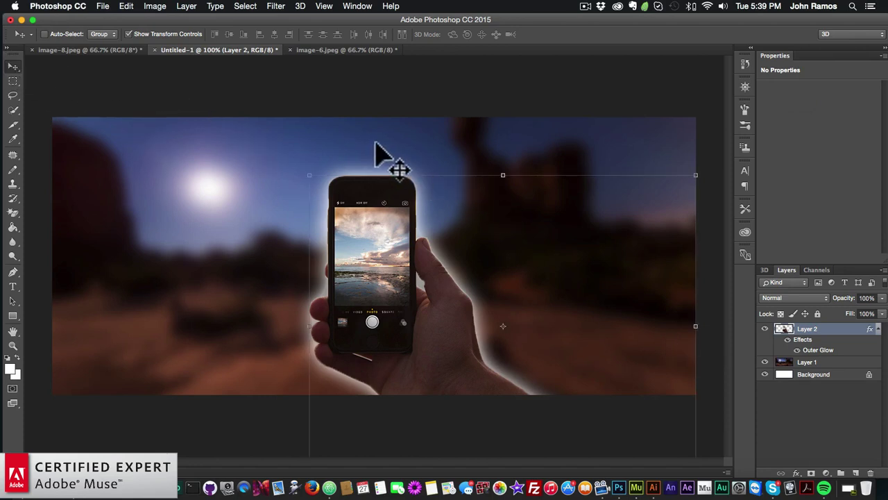
- Export the image through Save for Web as JPEG named final-image-3 in the final folder
{"action": "left_click", "coordinate": [104, 8]}
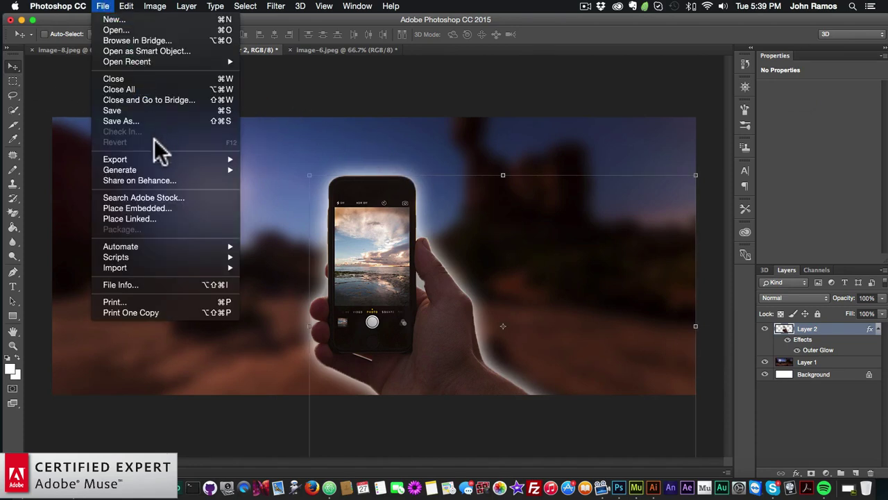
{"action": "mouse_move", "coordinate": [152, 160]}
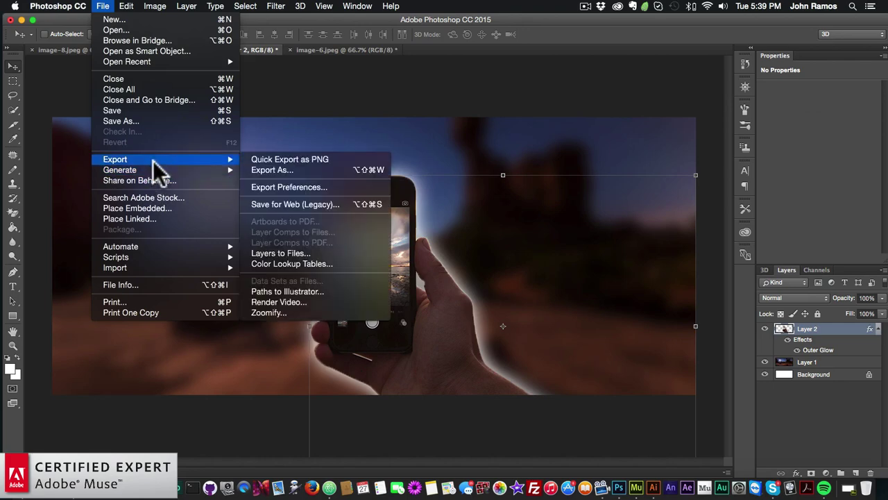
{"action": "left_click", "coordinate": [295, 202]}
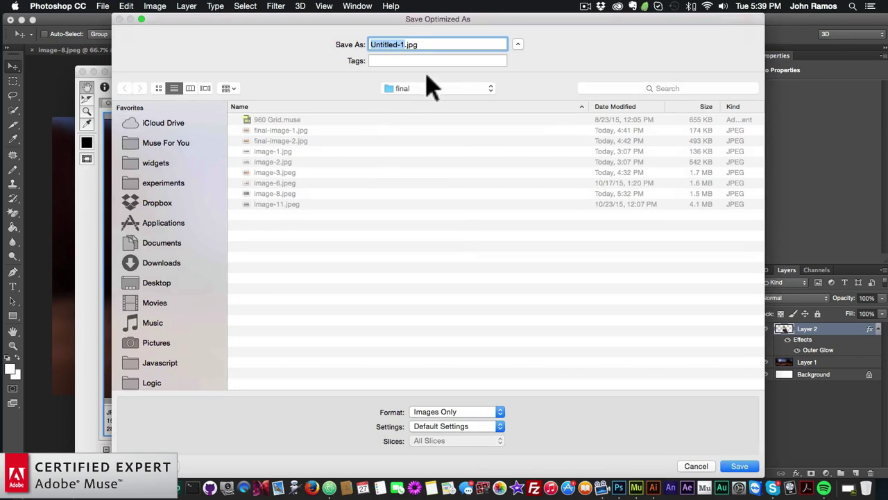
{"action": "type", "text": "image"}
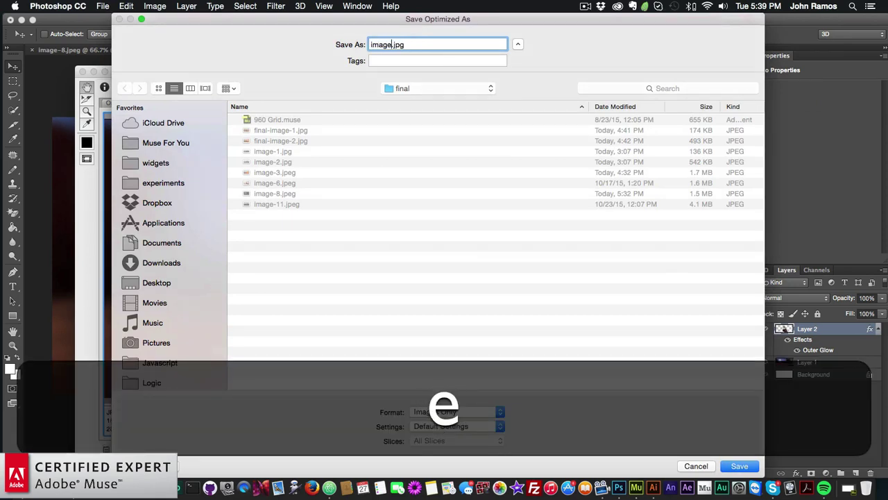
{"action": "key", "text": "BackSpace"}
{"action": "key", "text": "BackSpace"}
{"action": "type", "text": "final-ima"}
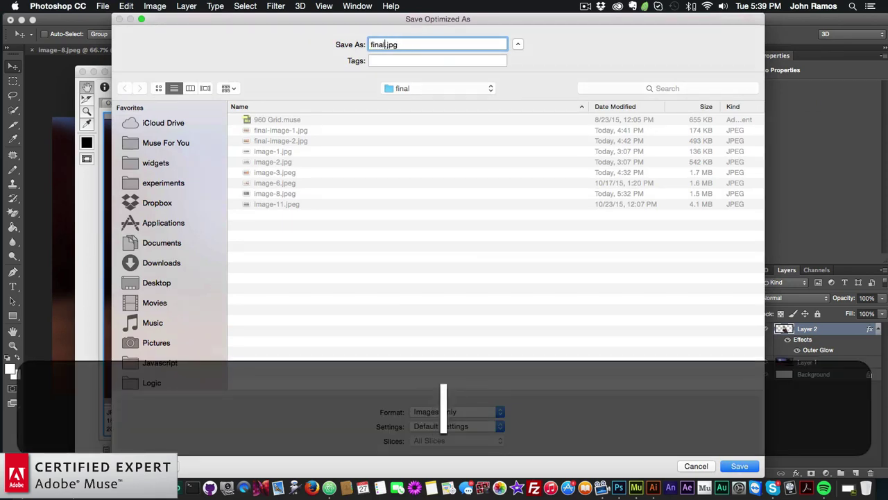
{"action": "type", "text": "ge-3"}
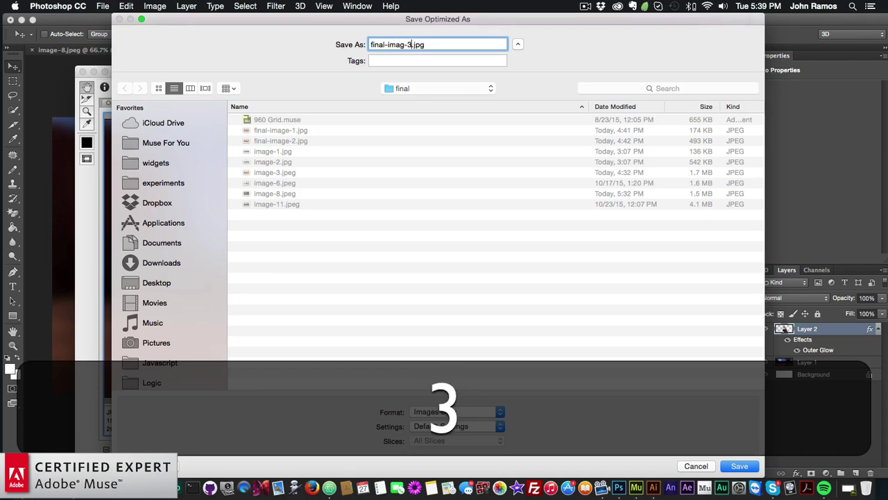
{"action": "key", "text": "Return"}
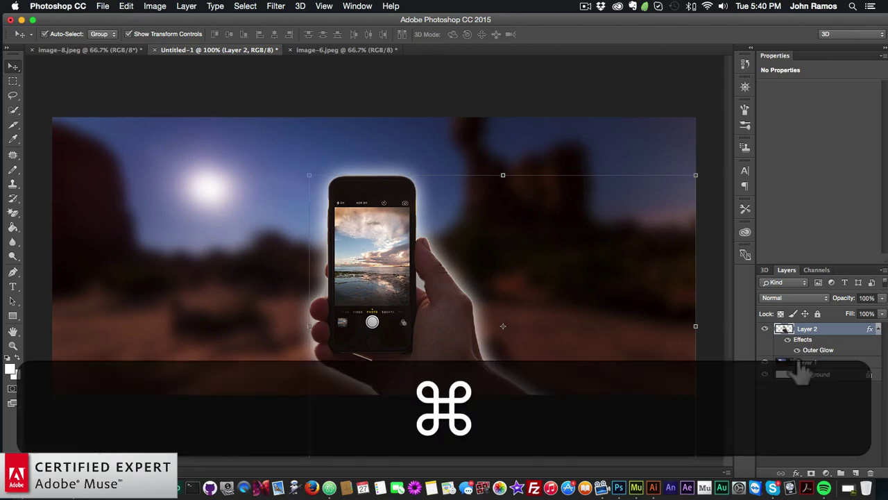
- Undo and step backward through history until the glow and background blur are gone
{"action": "key", "text": "super+z"}
{"action": "left_click", "coordinate": [128, 6]}
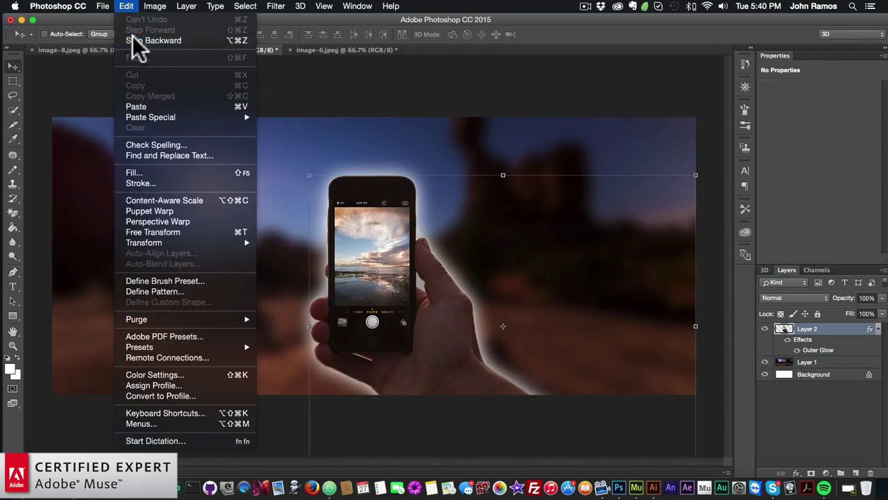
{"action": "left_click", "coordinate": [143, 41]}
{"action": "left_click", "coordinate": [128, 6]}
{"action": "left_click", "coordinate": [143, 40]}
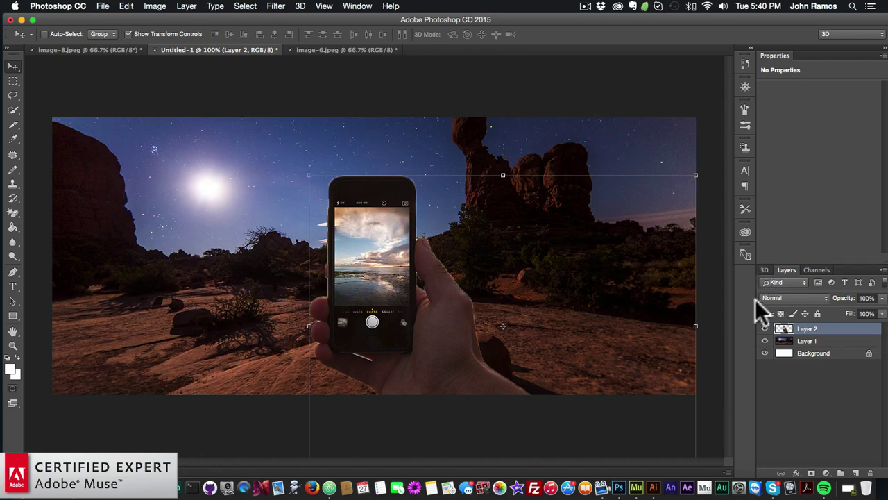
- Reapply the white Outer Glow (Screen, 60%, 38 px) to Layer 2 via Blending Options
{"action": "right_click", "coordinate": [813, 330]}
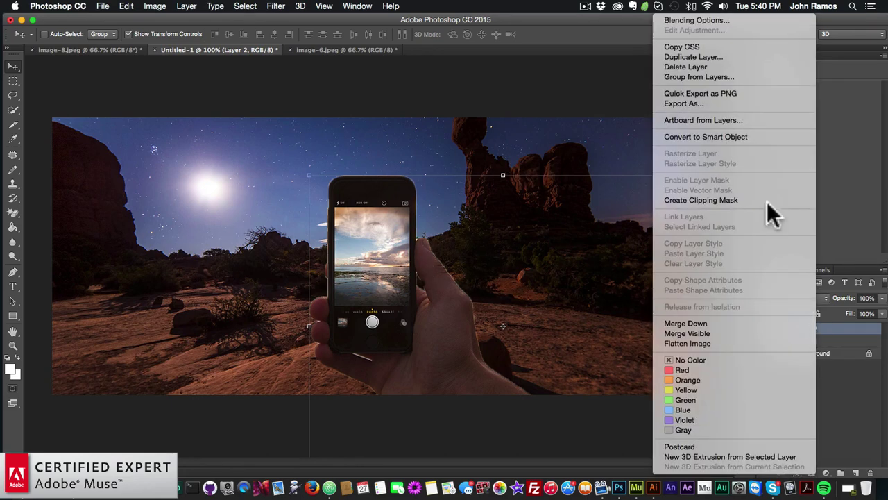
{"action": "left_click", "coordinate": [685, 19]}
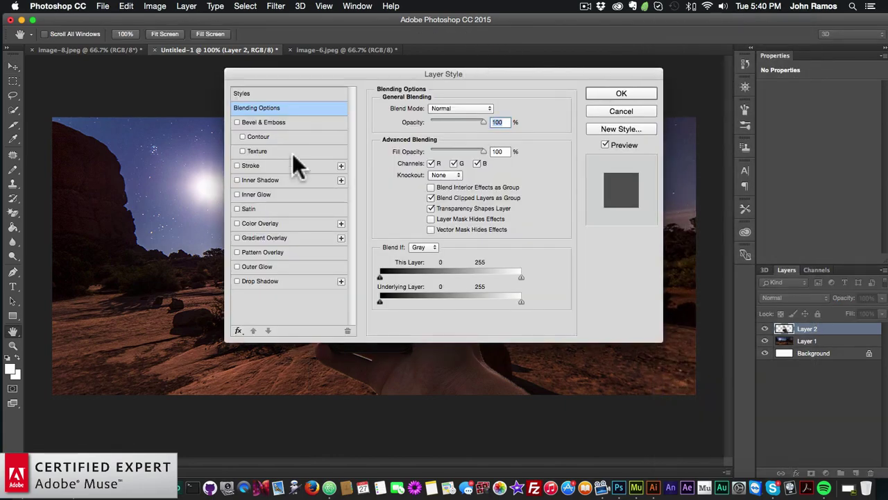
{"action": "left_click", "coordinate": [237, 266]}
{"action": "left_click_drag", "start_coordinate": [426, 73], "coordinate": [569, 162]}
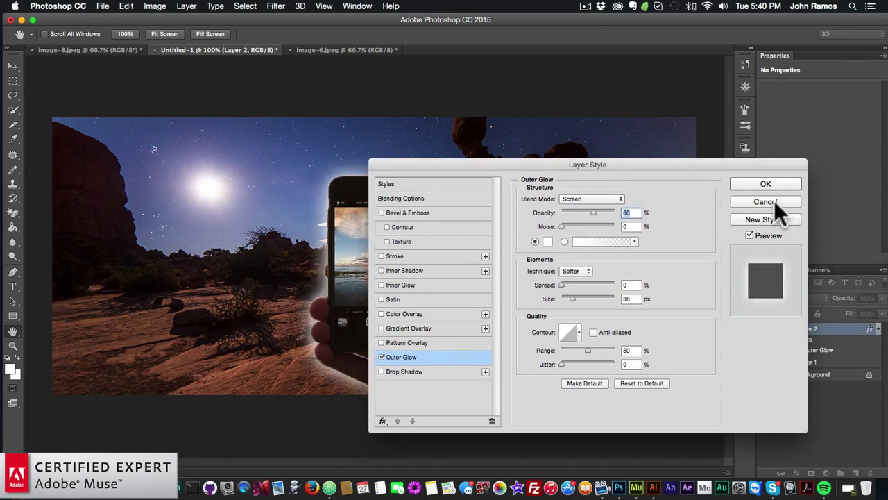
{"action": "left_click", "coordinate": [752, 184]}
{"action": "key", "text": "v"}
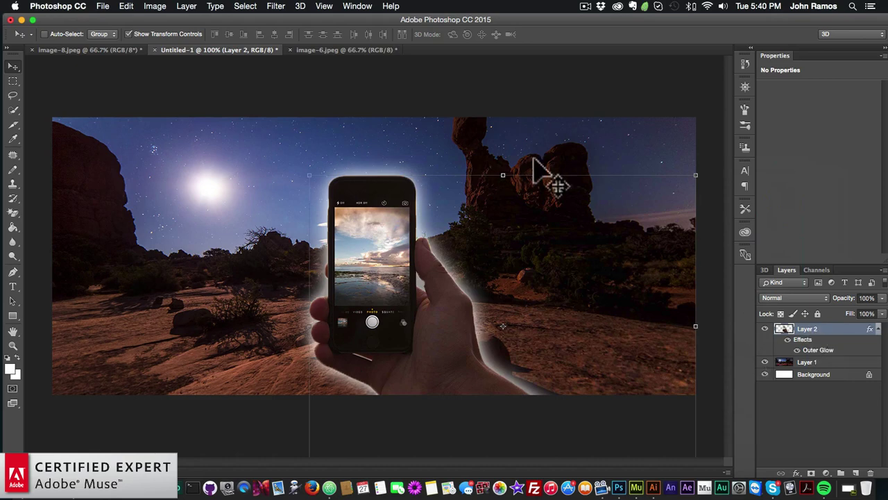
- Apply a 10-pixel Gaussian Blur to the hand-and-phone Layer 2
{"action": "left_click", "coordinate": [276, 7]}
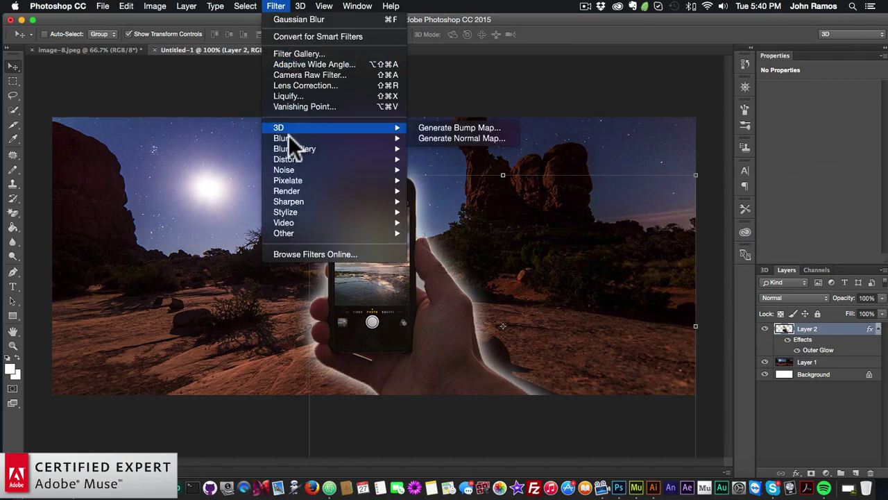
{"action": "mouse_move", "coordinate": [383, 138]}
{"action": "left_click", "coordinate": [443, 180]}
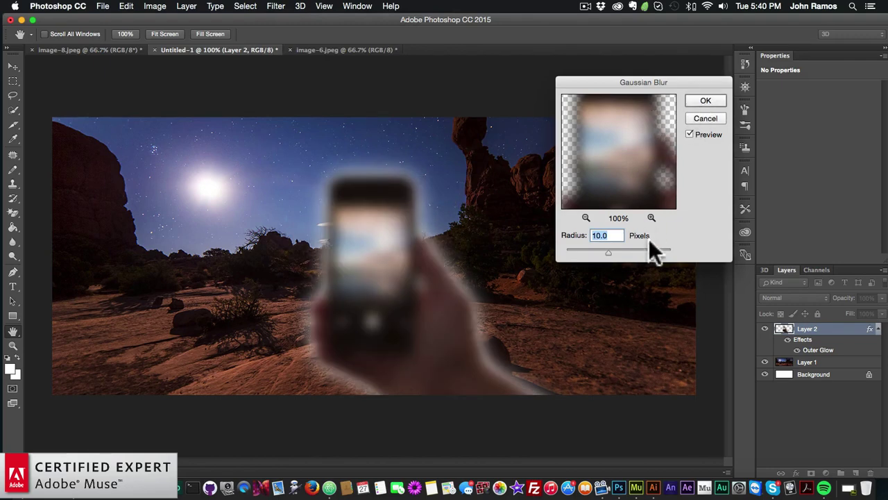
{"action": "left_click", "coordinate": [704, 101]}
{"action": "key", "text": "v"}
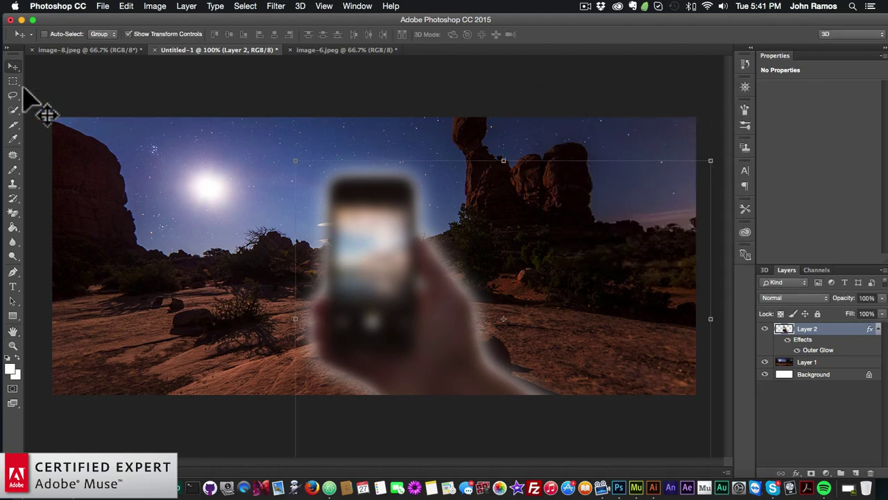
- Export the blurred-phone version via Save for Web as final-image-4.jpg in the final folder
{"action": "left_click", "coordinate": [100, 5]}
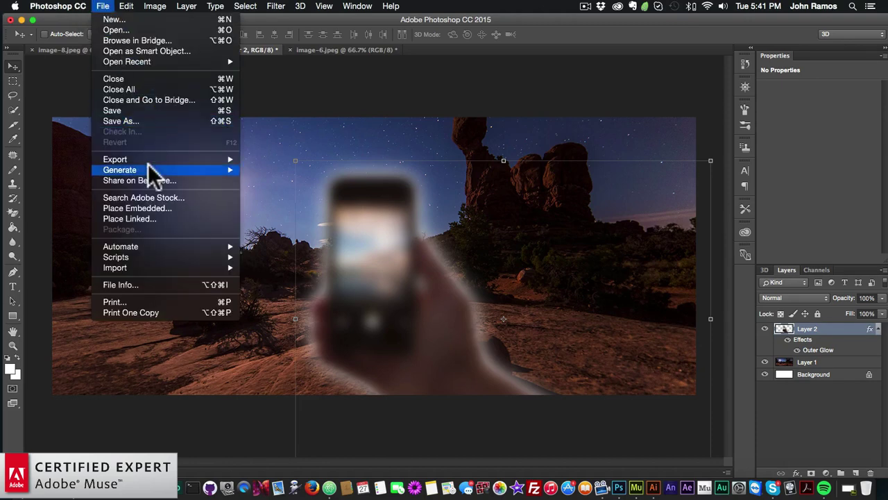
{"action": "mouse_move", "coordinate": [148, 157]}
{"action": "left_click", "coordinate": [283, 202]}
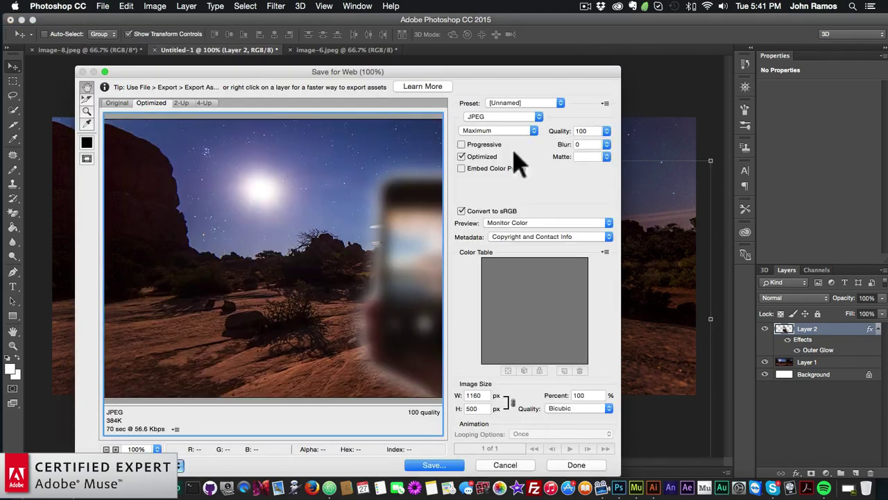
{"action": "left_click", "coordinate": [439, 464]}
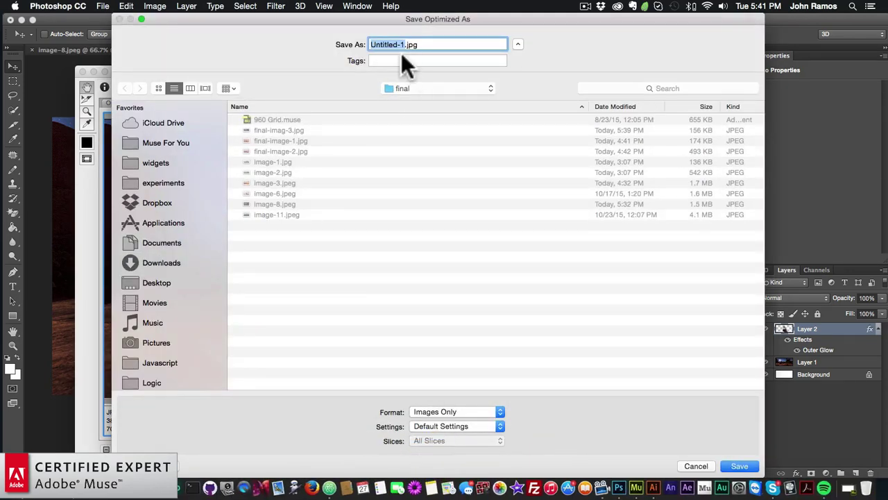
{"action": "type", "text": "finall"}
{"action": "key", "text": "BackSpace"}
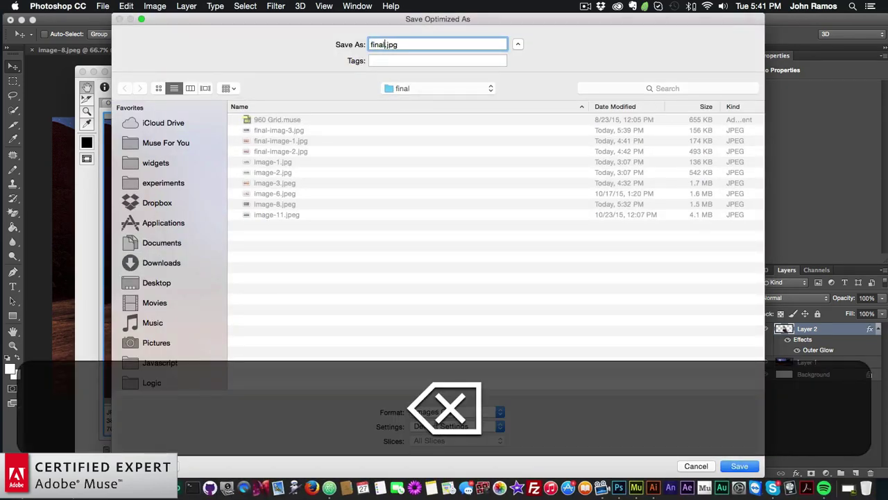
{"action": "type", "text": "-image"}
{"action": "key", "text": "Return"}
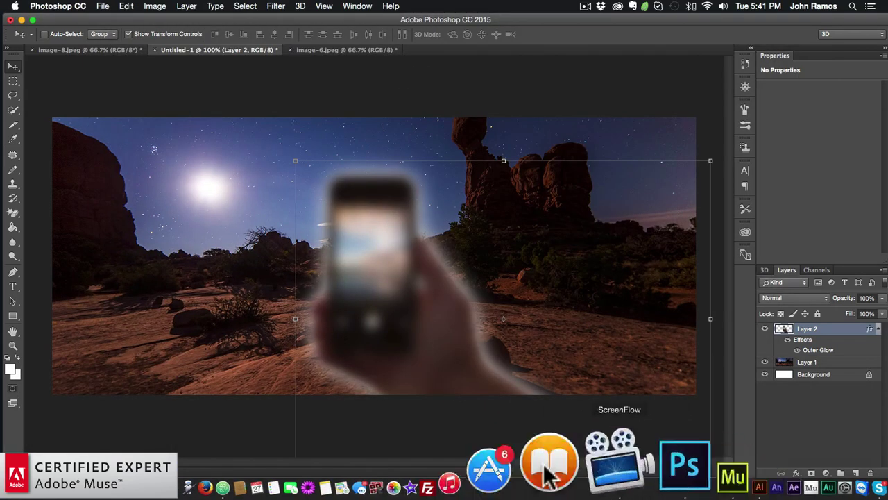
- In Muse, draw a rectangle near the Home page top and stretch it to 100% width
{"action": "left_click", "coordinate": [642, 483]}
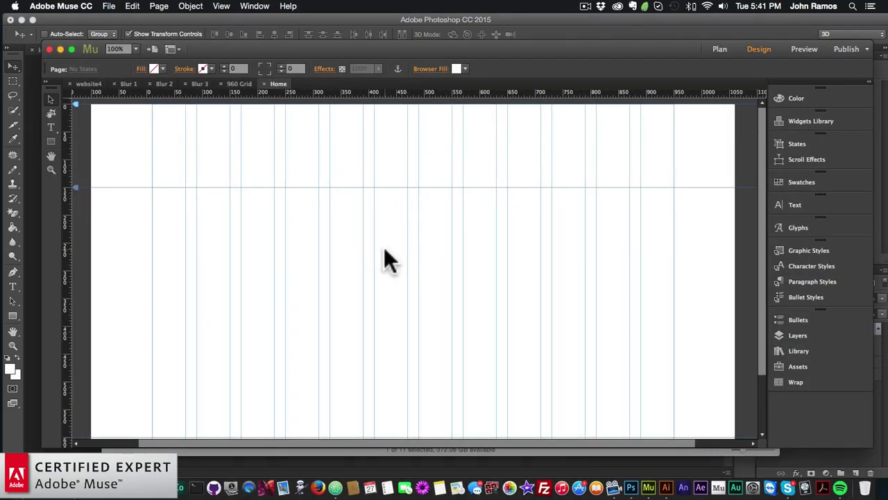
{"action": "left_click", "coordinate": [52, 141]}
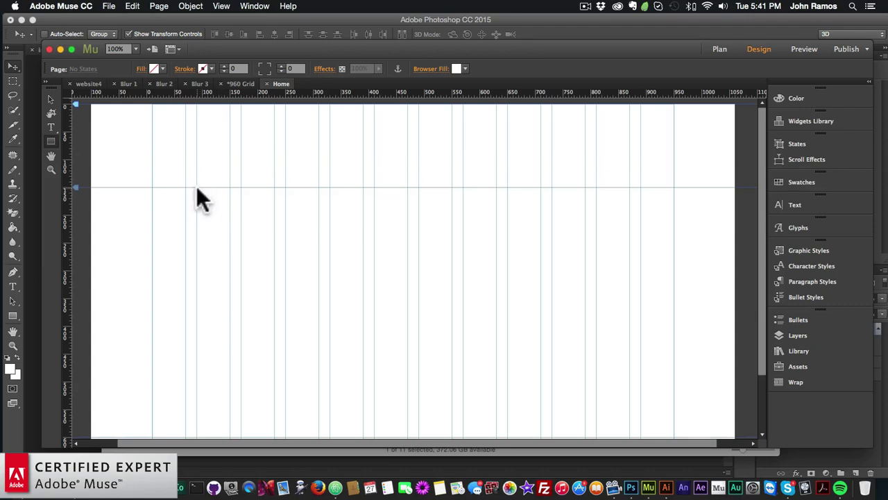
{"action": "left_click_drag", "start_coordinate": [197, 186], "coordinate": [409, 286]}
{"action": "left_click", "coordinate": [48, 101]}
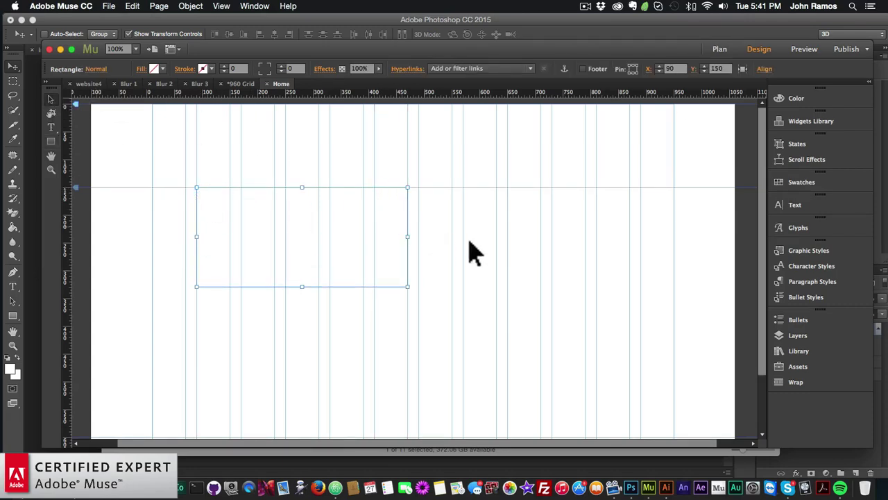
{"action": "left_click", "coordinate": [743, 70]}
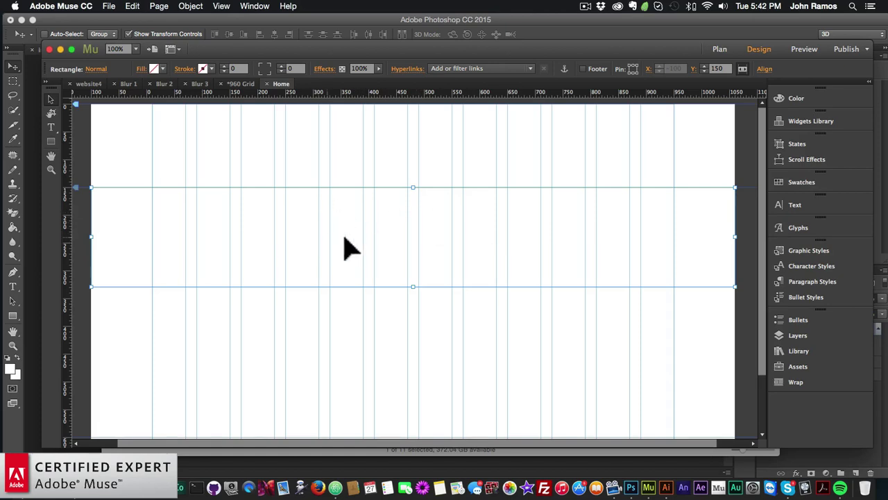
{"action": "left_click", "coordinate": [142, 69]}
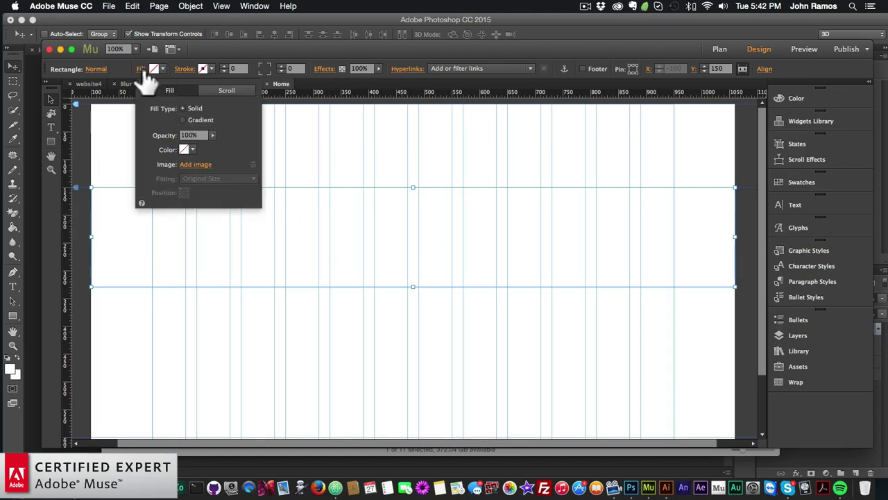
- Fill the rectangle with final-image-4.jpg, make it taller (about 401 px), and set fitting to Scale To Fill
{"action": "left_click", "coordinate": [197, 164]}
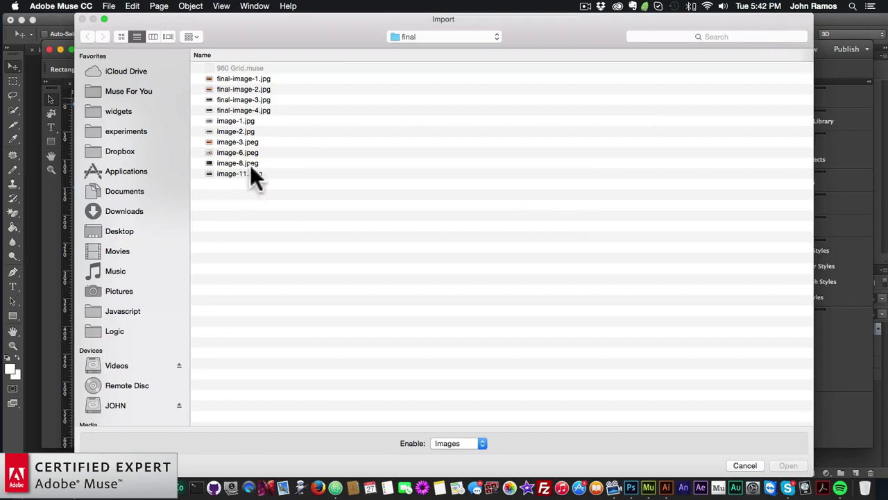
{"action": "double_click", "coordinate": [246, 110]}
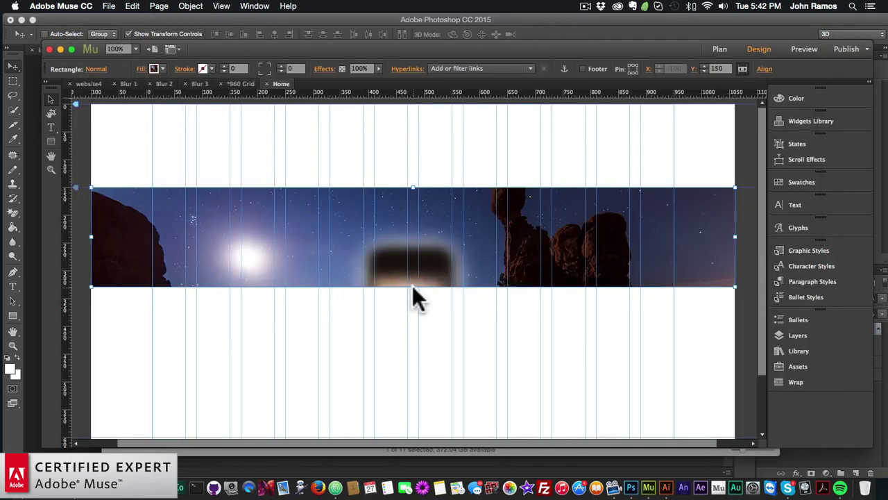
{"action": "left_click_drag", "start_coordinate": [412, 285], "coordinate": [411, 376]}
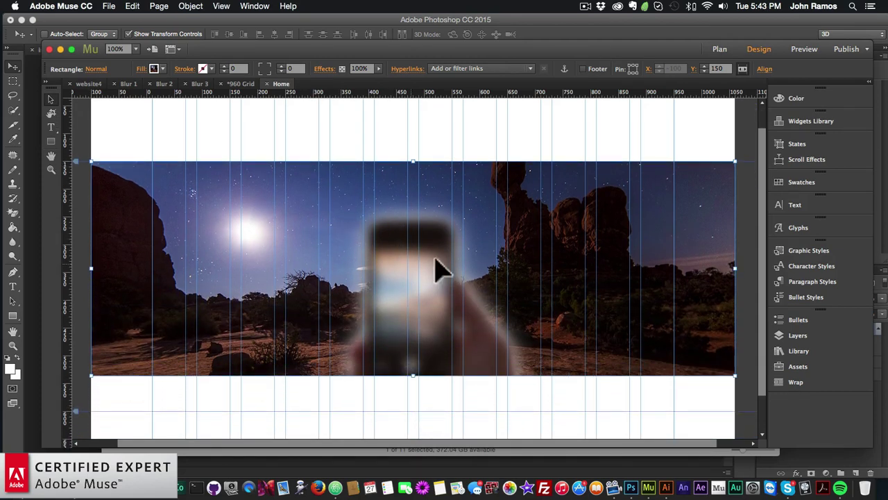
{"action": "left_click", "coordinate": [147, 71]}
{"action": "left_click", "coordinate": [202, 178]}
{"action": "left_click", "coordinate": [200, 189]}
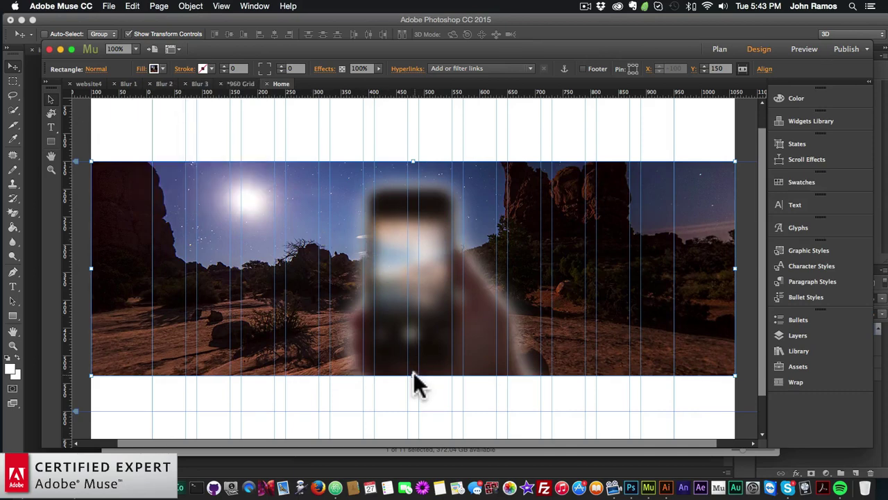
- Move the blurred image back to Y 150, update its height, and stretch it to full browser width
{"action": "scroll", "coordinate": [456, 182], "scroll_direction": "down", "scroll_amount": 2}
{"action": "scroll", "coordinate": [454, 188], "scroll_direction": "up", "scroll_amount": 3}
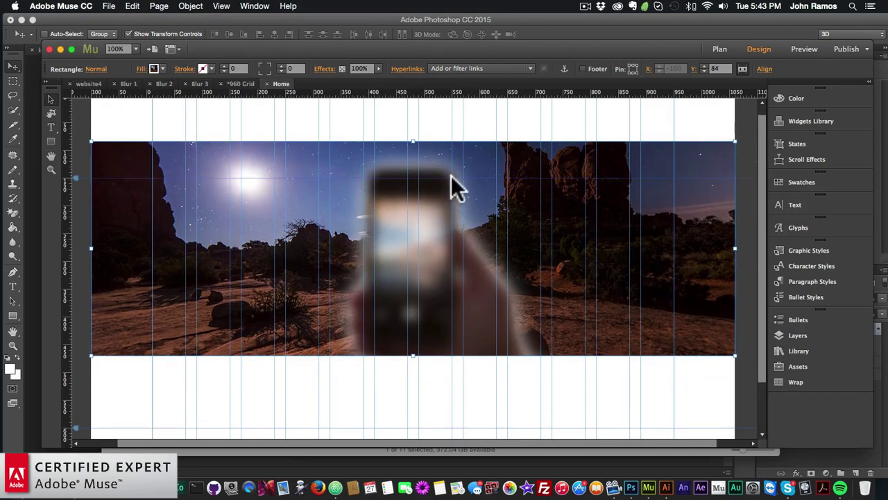
{"action": "left_click_drag", "start_coordinate": [421, 221], "coordinate": [421, 265]}
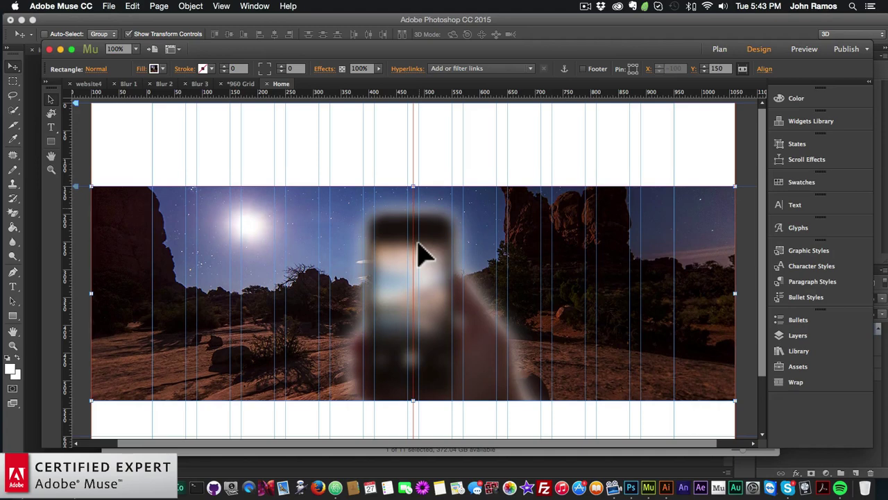
{"action": "left_click", "coordinate": [694, 67]}
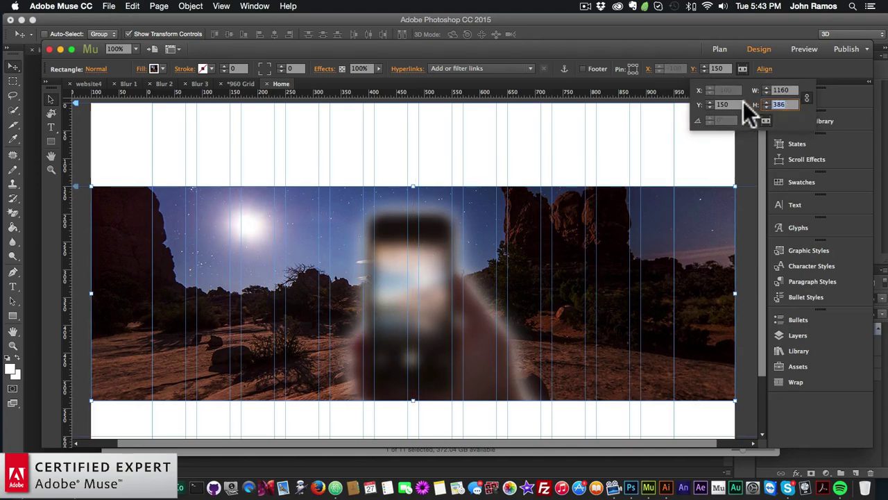
{"action": "type", "text": "400"}
{"action": "key", "text": "Return"}
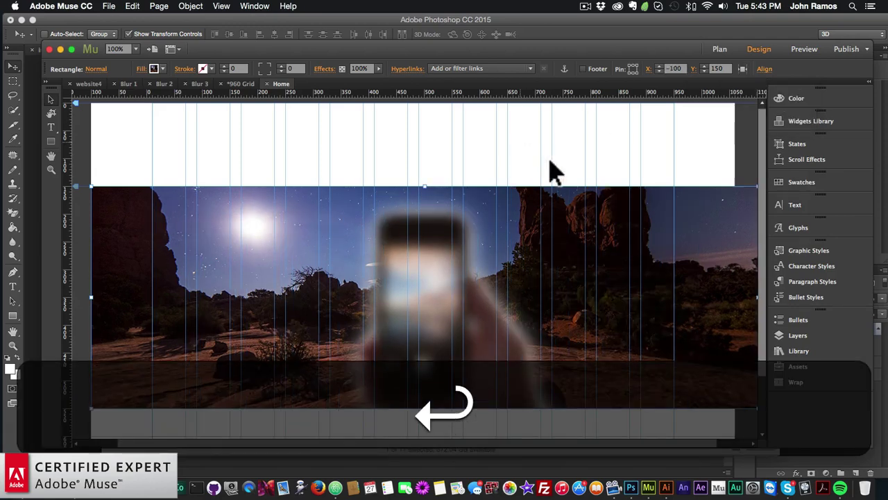
{"action": "left_click", "coordinate": [742, 68]}
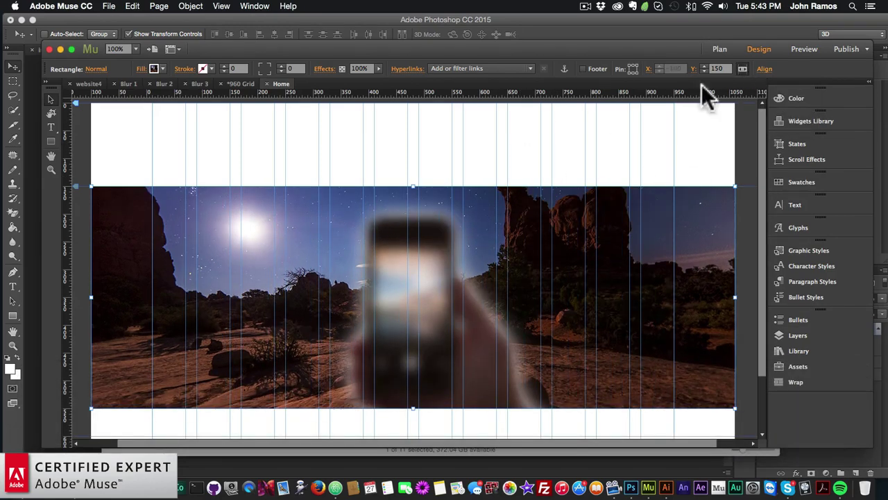
{"action": "left_click", "coordinate": [526, 161]}
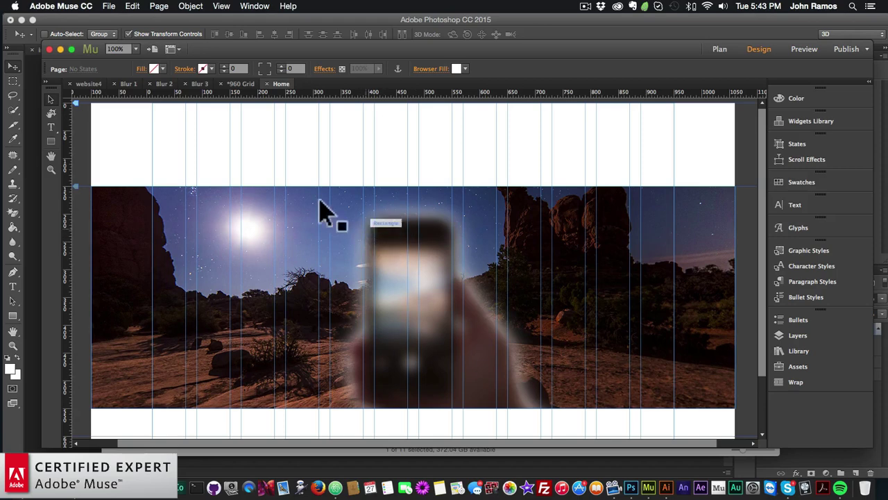
- Duplicate the blurred image rectangle and stack the pasted copy over the original
{"action": "left_click", "coordinate": [281, 228]}
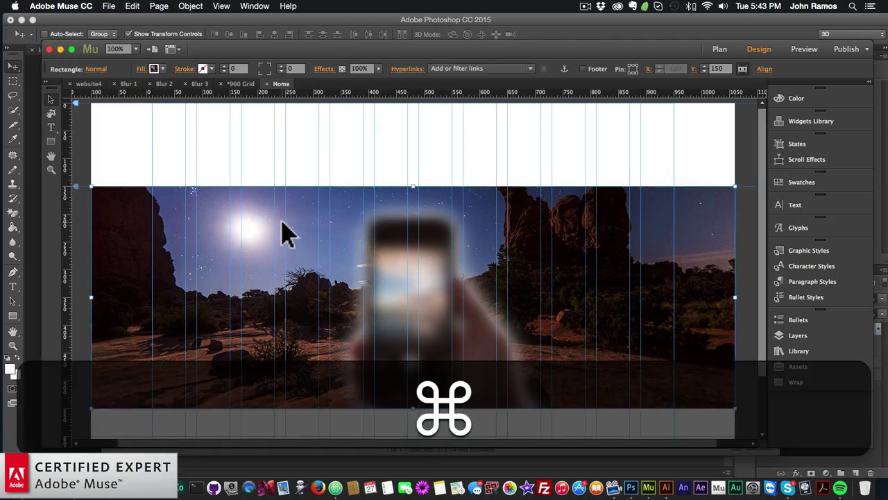
{"action": "key", "text": "super+c"}
{"action": "key", "text": "super+v"}
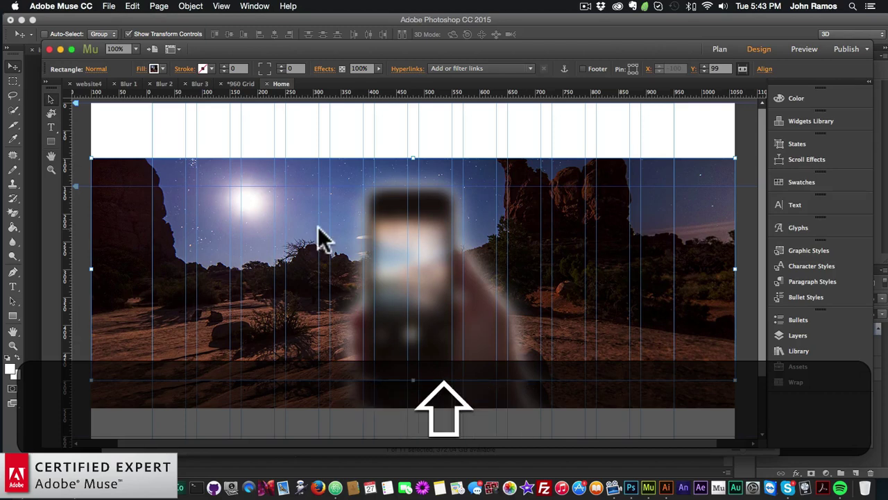
{"action": "key", "text": "shift+super+minus"}
{"action": "key", "text": "super+minus"}
{"action": "left_click_drag", "start_coordinate": [307, 193], "coordinate": [315, 208]}
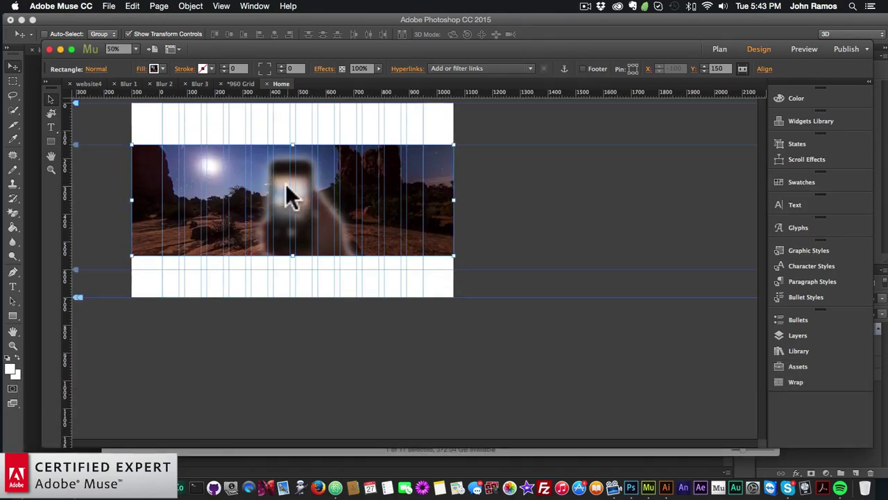
- Refill the duplicate rectangle with final-image-3.jpg and move it lower to Y 474
{"action": "left_click", "coordinate": [143, 69]}
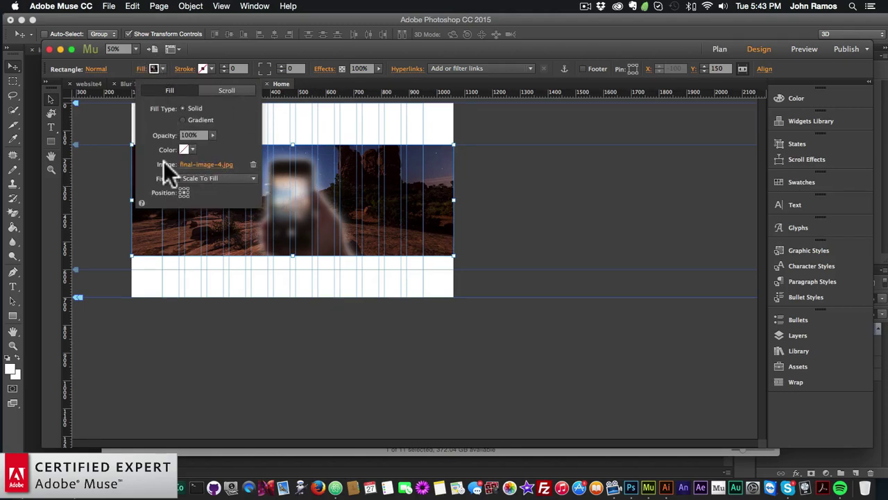
{"action": "left_click", "coordinate": [209, 164]}
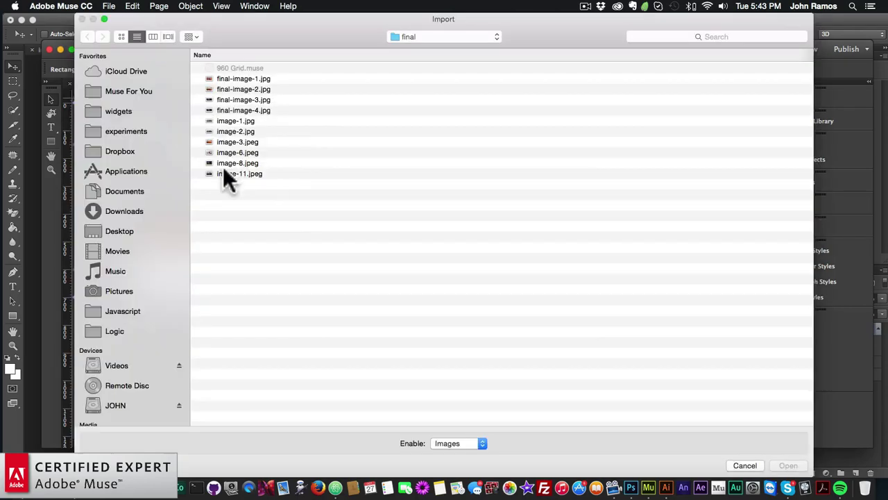
{"action": "double_click", "coordinate": [248, 100]}
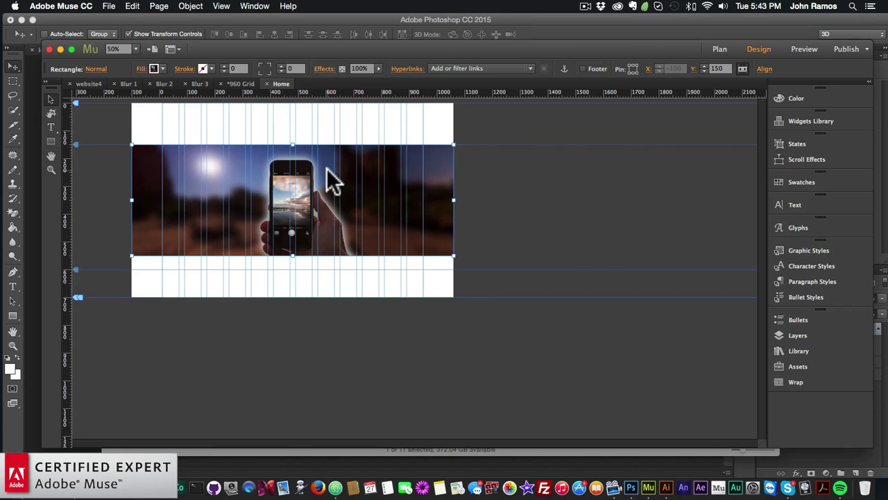
{"action": "left_click_drag", "start_coordinate": [486, 234], "coordinate": [320, 245]}
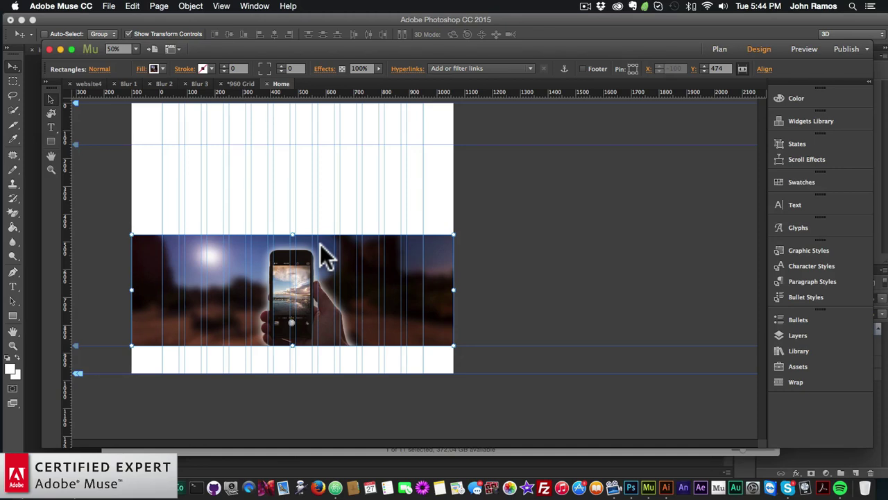
- Select the sharp image and enable Opacity in its Scroll Effects
{"action": "left_click", "coordinate": [517, 269]}
{"action": "left_click", "coordinate": [345, 285]}
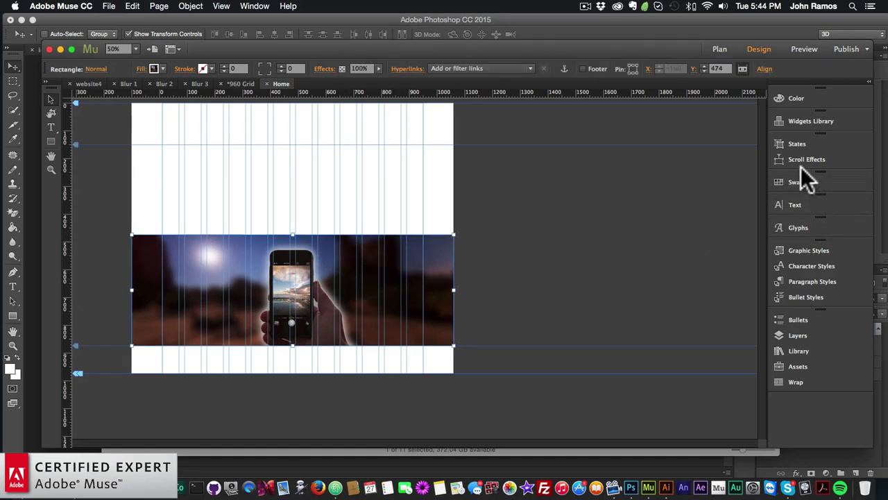
{"action": "left_click", "coordinate": [781, 159]}
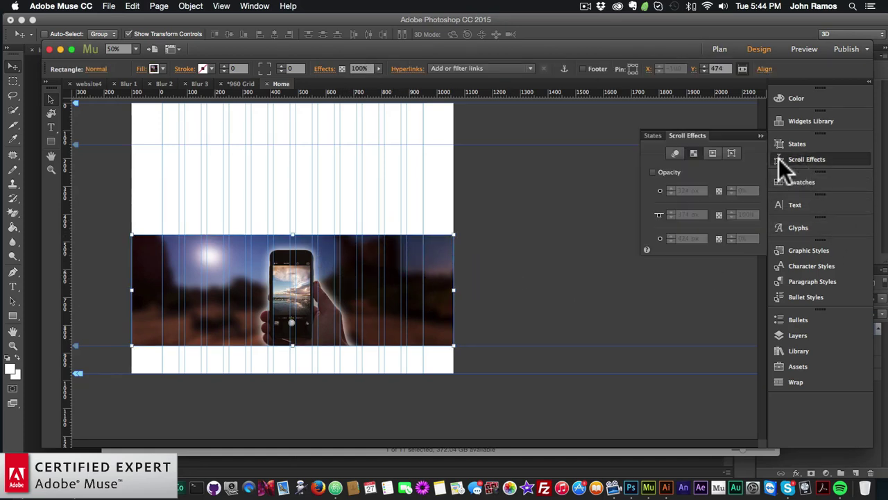
{"action": "left_click", "coordinate": [675, 153]}
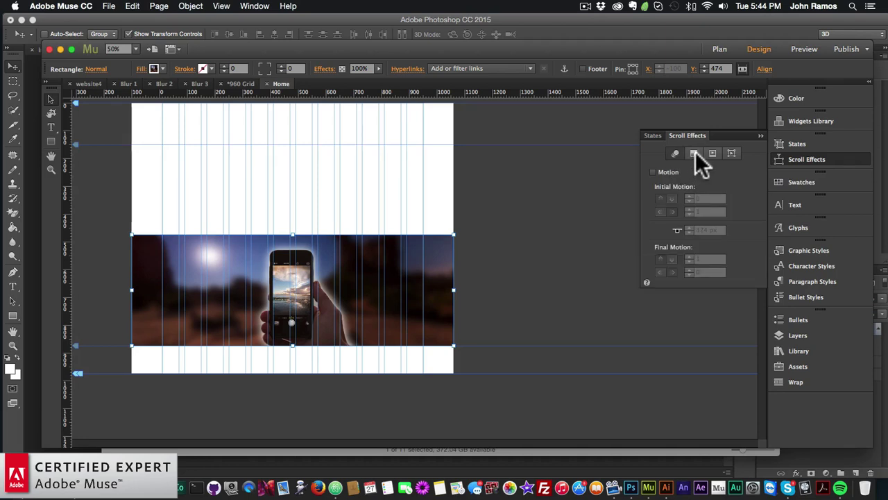
{"action": "left_click", "coordinate": [695, 153]}
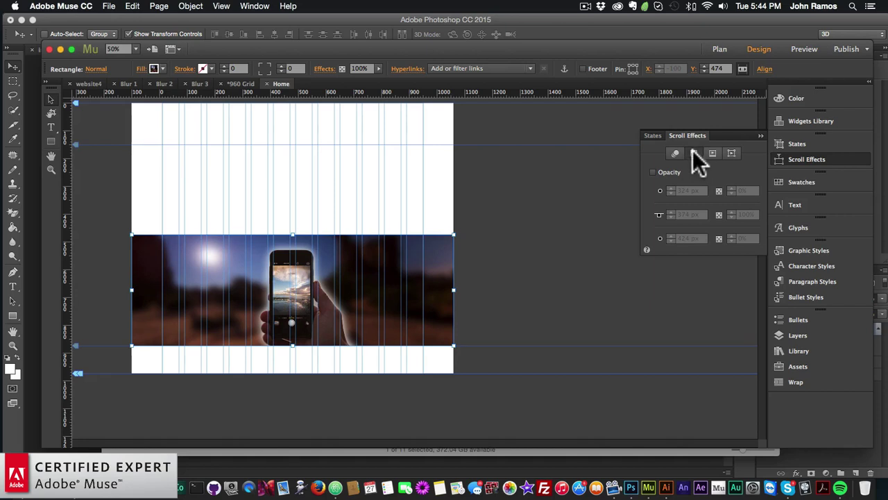
{"action": "left_click", "coordinate": [653, 172]}
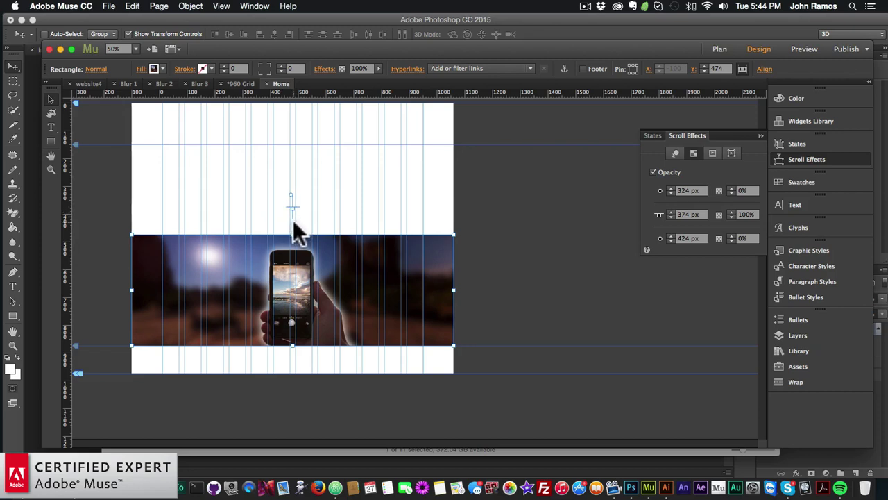
- Set the opacity fade to 0% at -36 px and 300 px, and 100% at 350 px
{"action": "left_click_drag", "start_coordinate": [293, 194], "coordinate": [303, 112]}
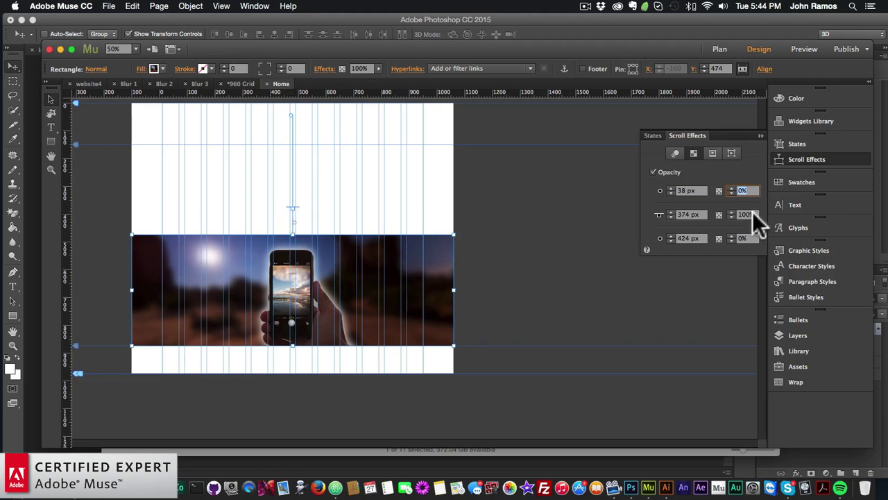
{"action": "type", "text": "0"}
{"action": "key", "text": "Return"}
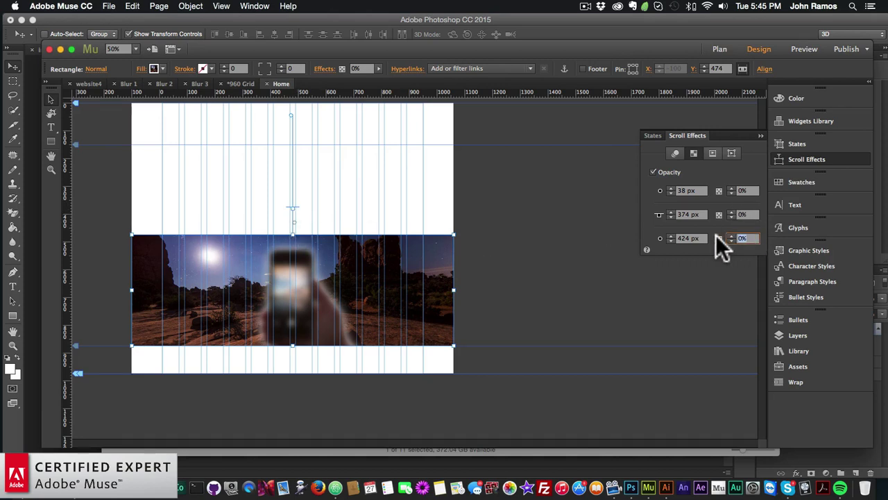
{"action": "type", "text": "100"}
{"action": "key", "text": "Return"}
{"action": "type", "text": "300"}
{"action": "key", "text": "Return"}
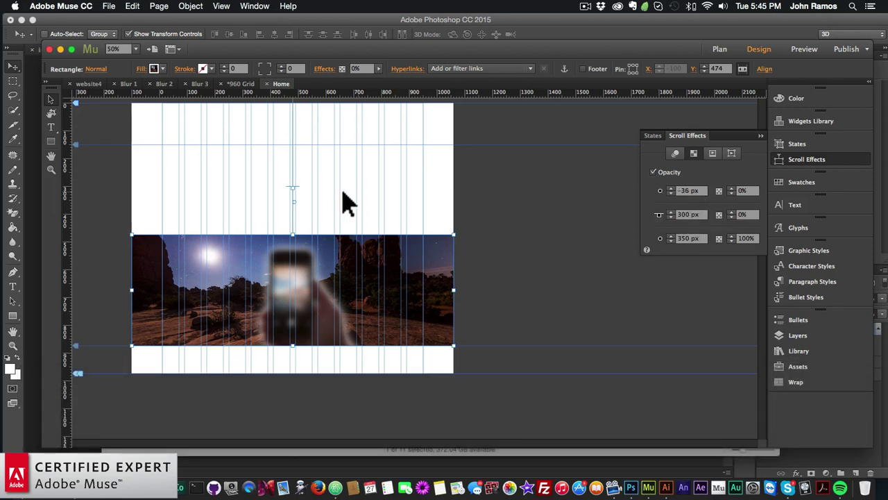
- Set the key position to 300 px, the first fade position to 0 px, and extend the 100% point to 416 px
{"action": "mouse_move", "coordinate": [294, 199]}
{"action": "left_mouse_down"}
{"action": "mouse_move", "coordinate": [297, 177]}
{"action": "mouse_move", "coordinate": [295, 194]}
{"action": "left_mouse_up"}
{"action": "type", "text": "300"}
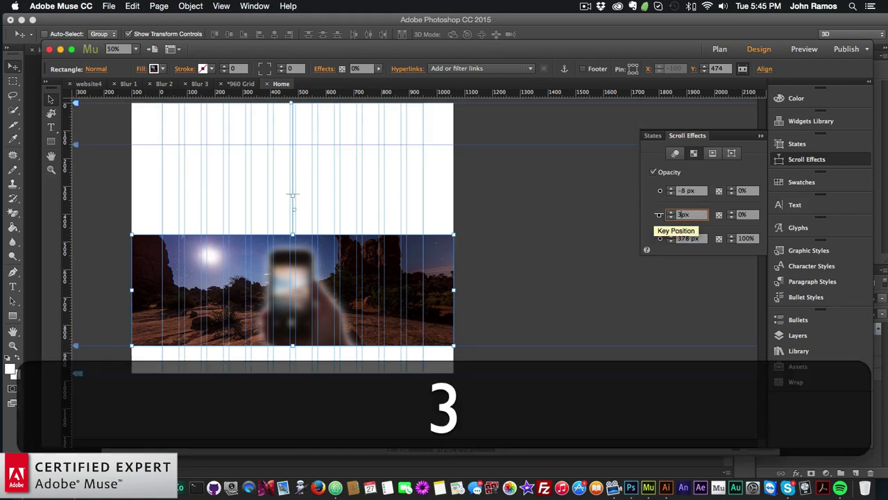
{"action": "key", "text": "Return"}
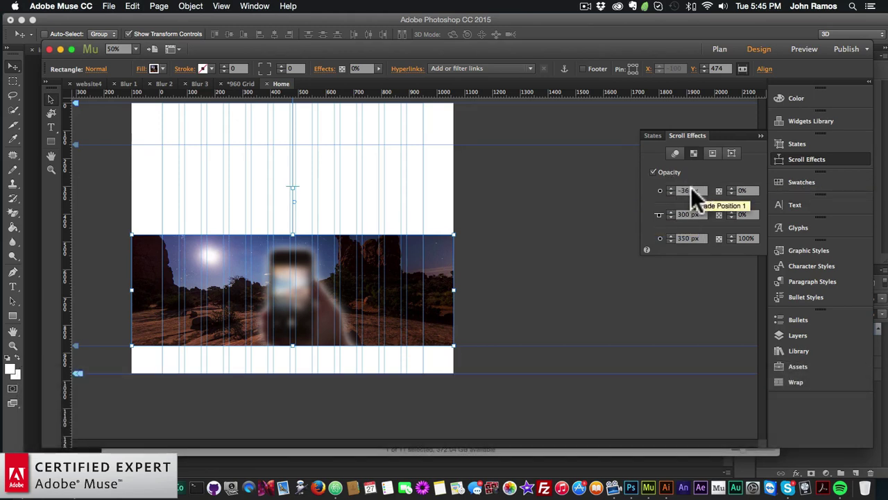
{"action": "type", "text": "0"}
{"action": "key", "text": "Return"}
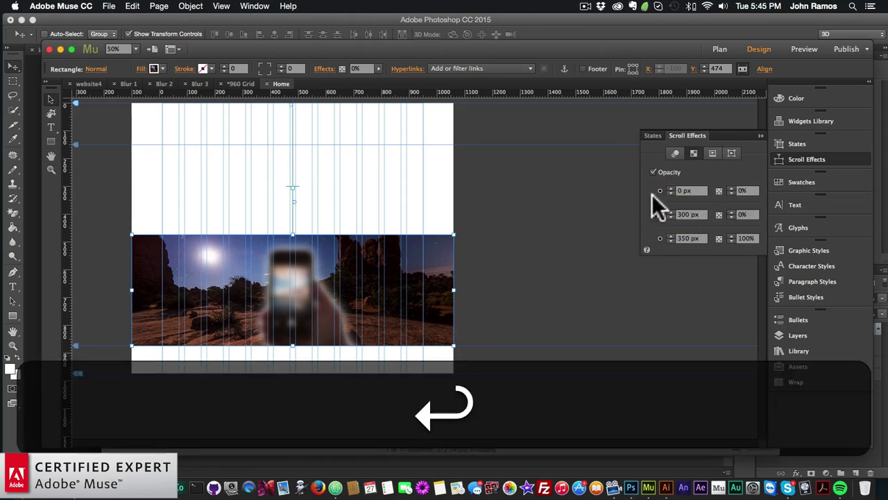
{"action": "left_click_drag", "start_coordinate": [293, 199], "coordinate": [293, 216]}
{"action": "left_click", "coordinate": [351, 225]}
- Preview the page in Chrome and scroll to check the opacity fade
{"action": "left_click", "coordinate": [109, 5]}
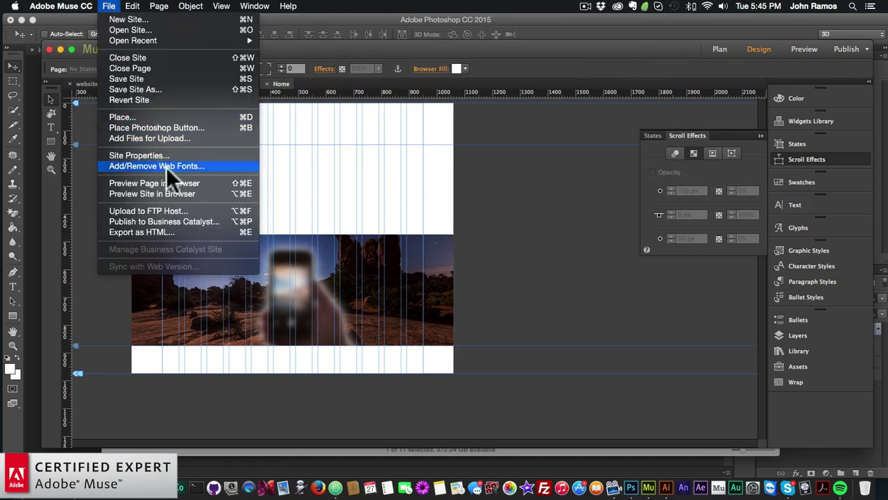
{"action": "left_click", "coordinate": [185, 182]}
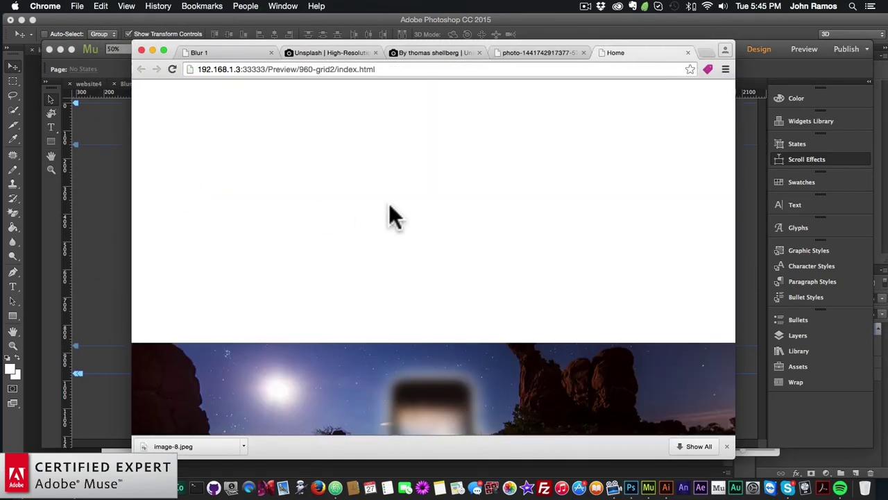
{"action": "scroll", "coordinate": [399, 217], "scroll_direction": "down", "scroll_amount": 1}
{"action": "scroll", "coordinate": [399, 218], "scroll_direction": "down", "scroll_amount": 5}
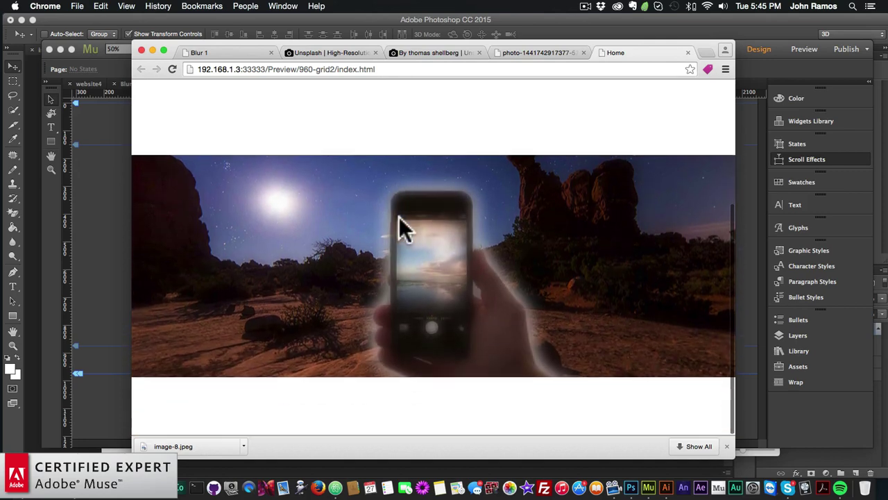
{"action": "scroll", "coordinate": [400, 217], "scroll_direction": "up", "scroll_amount": 1}
{"action": "scroll", "coordinate": [400, 222], "scroll_direction": "down", "scroll_amount": 1}
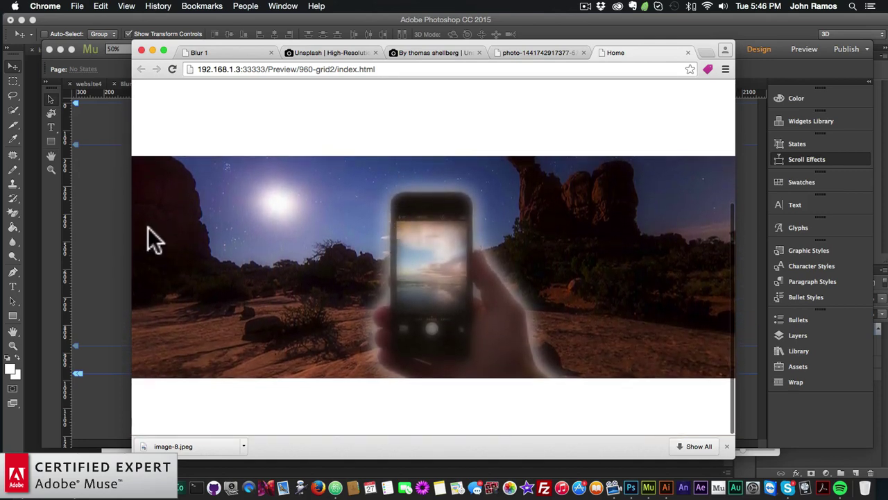
- Make the Muse page taller, re-preview and scroll through the fade, then select the blurred image
{"action": "left_click", "coordinate": [119, 231]}
{"action": "left_click_drag", "start_coordinate": [75, 373], "coordinate": [77, 415]}
{"action": "left_click", "coordinate": [106, 7]}
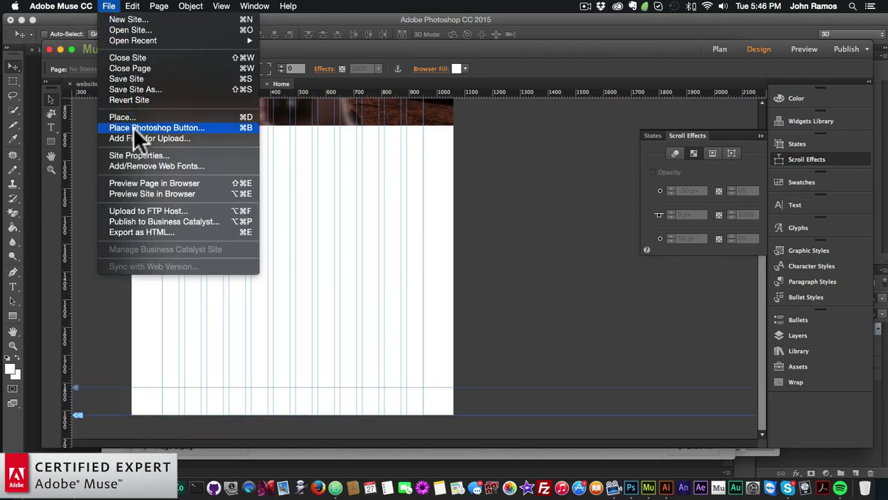
{"action": "left_click", "coordinate": [132, 177]}
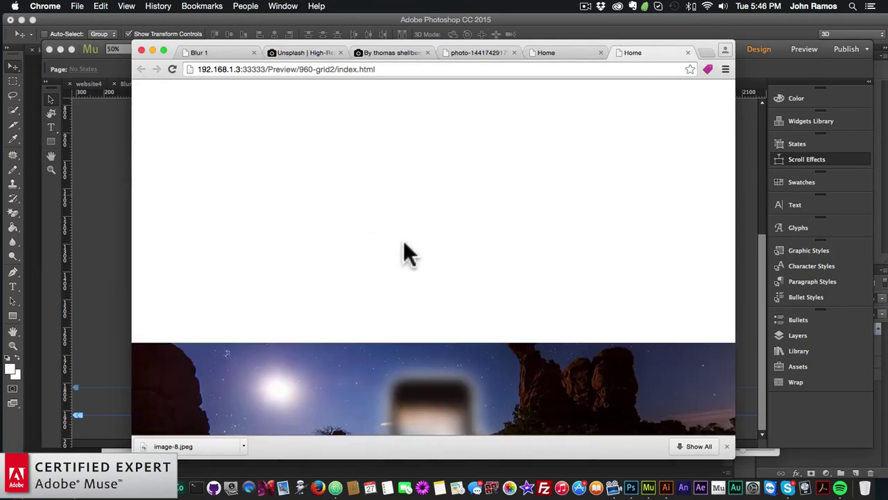
{"action": "scroll", "coordinate": [404, 241], "scroll_direction": "down", "scroll_amount": 5}
{"action": "scroll", "coordinate": [404, 242], "scroll_direction": "down", "scroll_amount": 4}
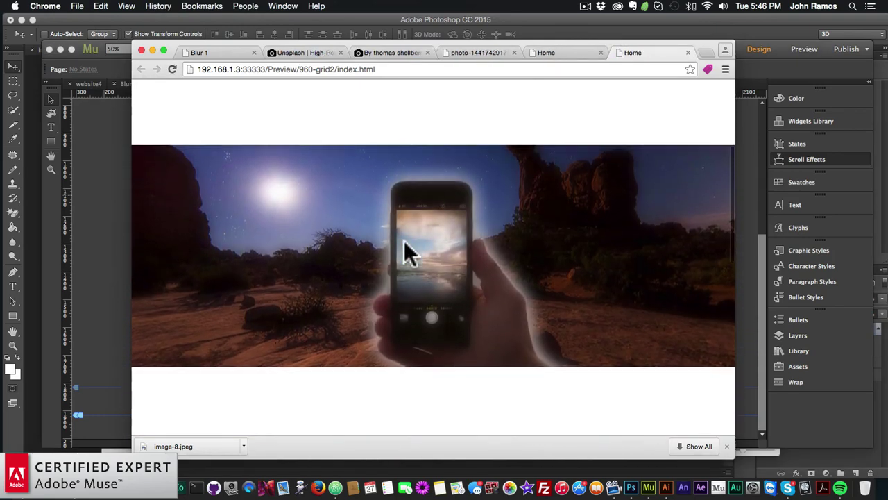
{"action": "scroll", "coordinate": [404, 242], "scroll_direction": "up", "scroll_amount": 5}
{"action": "scroll", "coordinate": [404, 241], "scroll_direction": "up", "scroll_amount": 2}
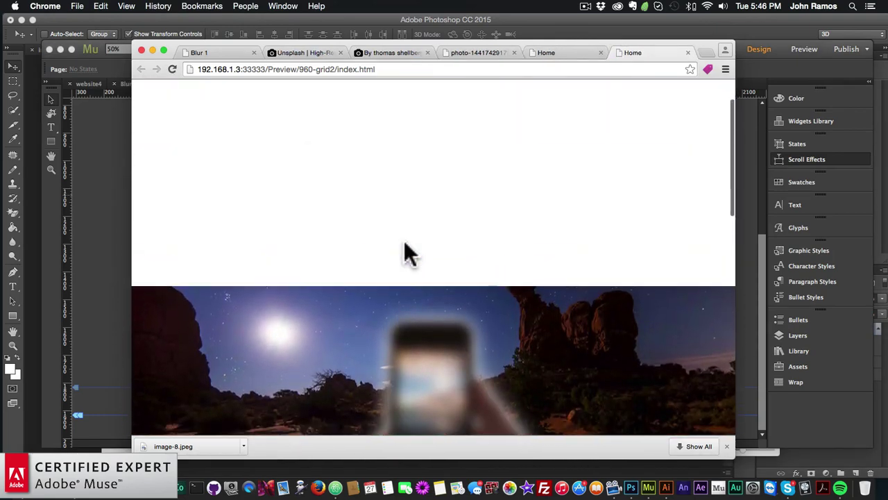
{"action": "scroll", "coordinate": [404, 241], "scroll_direction": "down", "scroll_amount": 5}
{"action": "scroll", "coordinate": [404, 240], "scroll_direction": "up", "scroll_amount": 4}
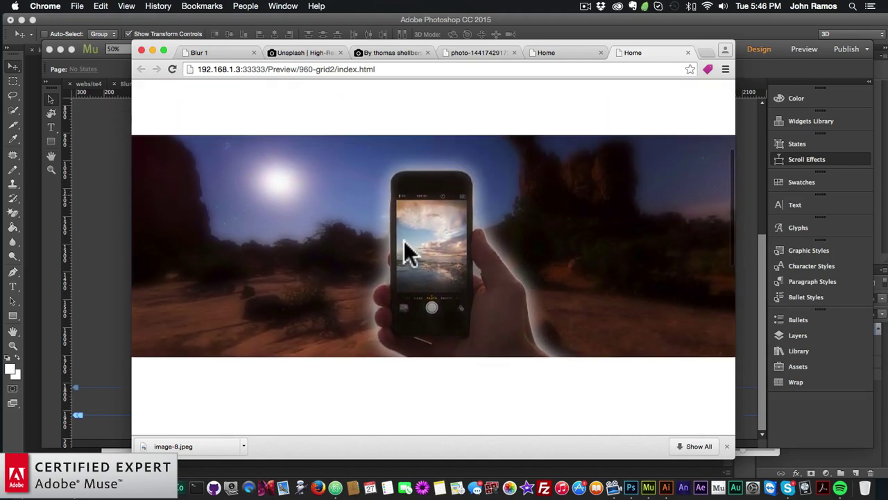
{"action": "scroll", "coordinate": [404, 240], "scroll_direction": "down", "scroll_amount": 2}
{"action": "scroll", "coordinate": [405, 241], "scroll_direction": "down", "scroll_amount": 2}
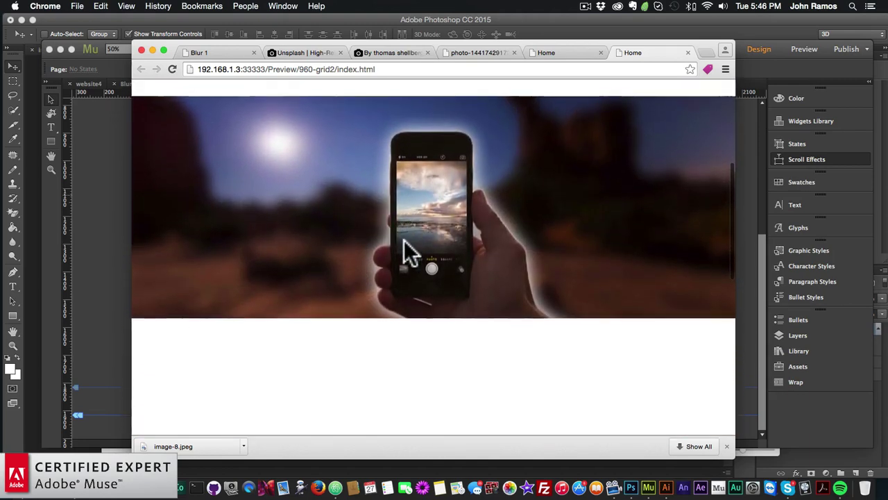
{"action": "scroll", "coordinate": [404, 241], "scroll_direction": "up", "scroll_amount": 2}
{"action": "scroll", "coordinate": [405, 241], "scroll_direction": "down", "scroll_amount": 3}
{"action": "scroll", "coordinate": [404, 239], "scroll_direction": "up", "scroll_amount": 5}
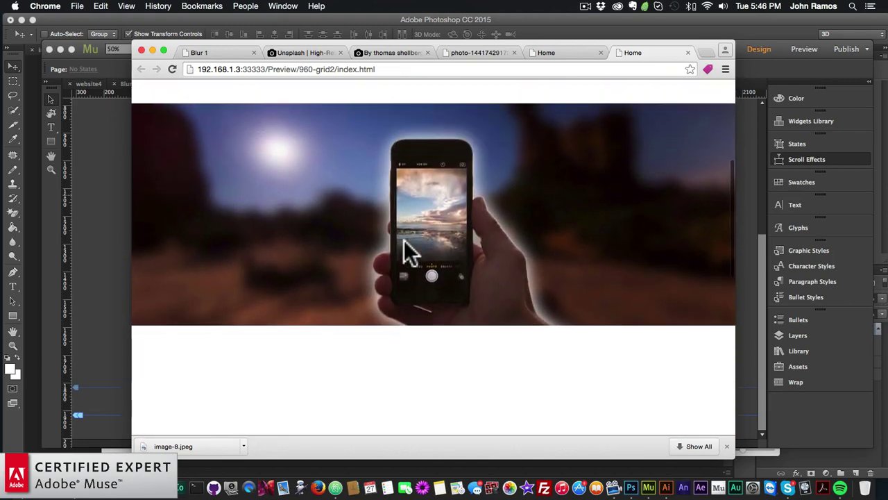
{"action": "scroll", "coordinate": [404, 240], "scroll_direction": "down", "scroll_amount": 1}
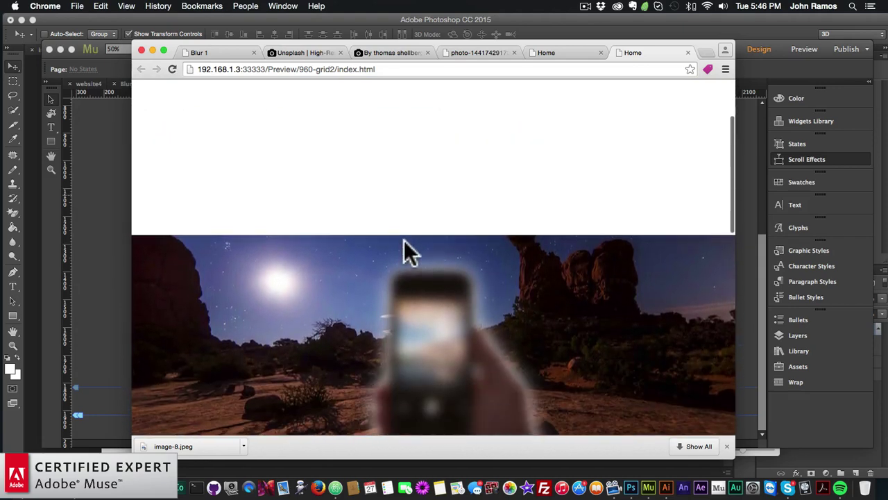
{"action": "scroll", "coordinate": [404, 239], "scroll_direction": "up", "scroll_amount": 1}
{"action": "scroll", "coordinate": [404, 240], "scroll_direction": "down", "scroll_amount": 3}
{"action": "scroll", "coordinate": [403, 240], "scroll_direction": "down", "scroll_amount": 4}
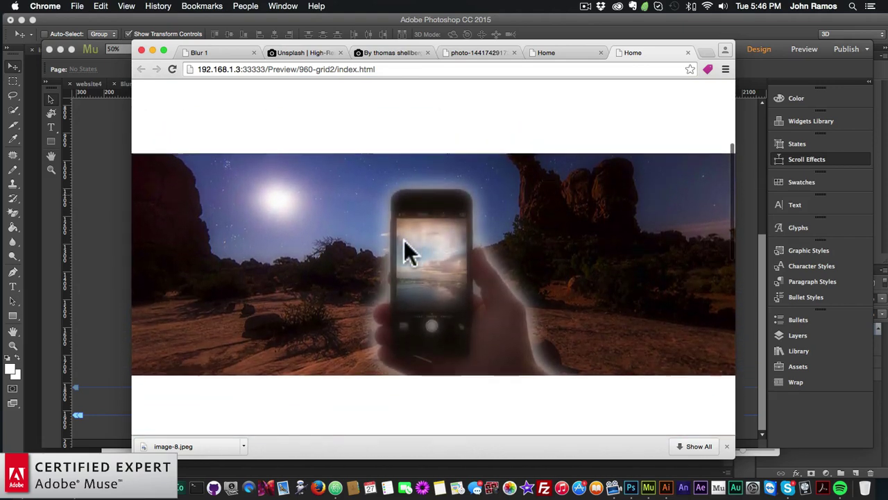
{"action": "scroll", "coordinate": [404, 239], "scroll_direction": "up", "scroll_amount": 4}
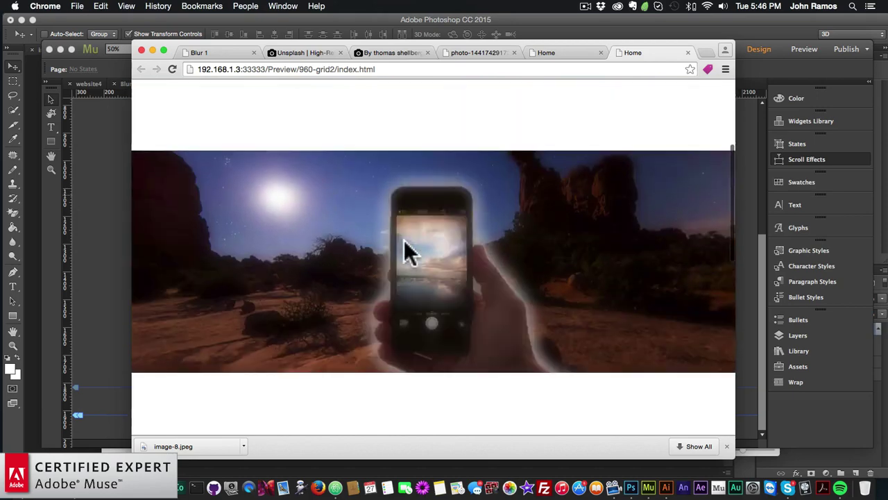
{"action": "scroll", "coordinate": [404, 240], "scroll_direction": "down", "scroll_amount": 4}
{"action": "scroll", "coordinate": [404, 239], "scroll_direction": "down", "scroll_amount": 1}
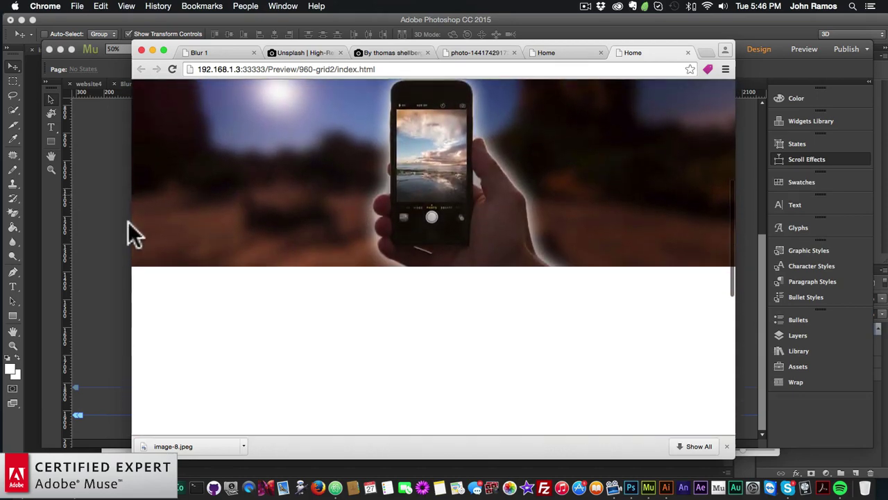
{"action": "left_click", "coordinate": [127, 232]}
{"action": "left_click", "coordinate": [305, 261]}
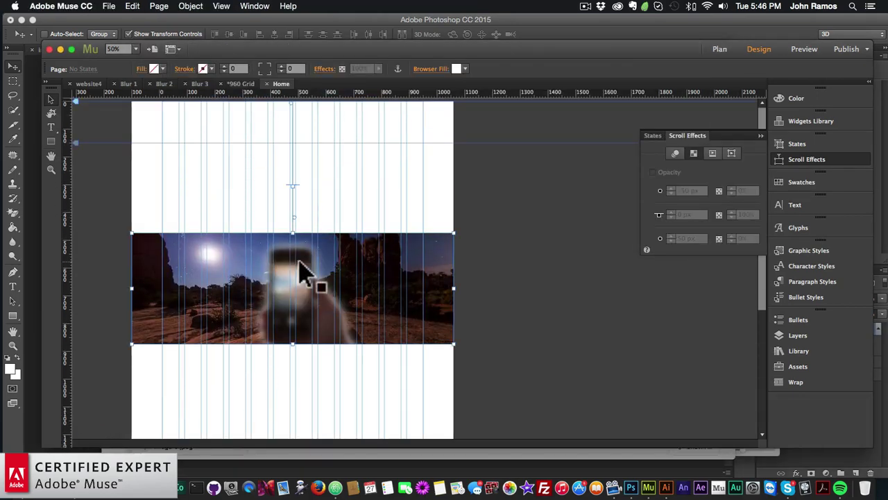
- Move the fade's end point up to 354 px and test it in a Chrome preview
{"action": "left_click_drag", "start_coordinate": [294, 217], "coordinate": [293, 200]}
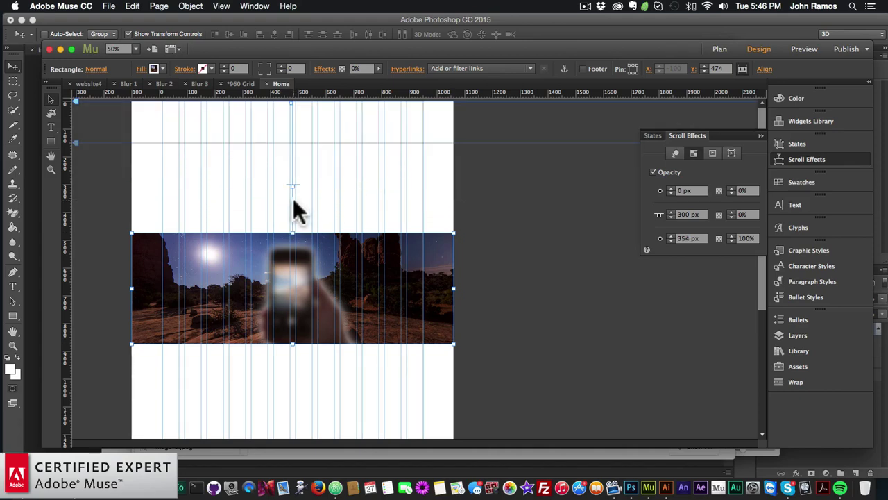
{"action": "left_click", "coordinate": [109, 5]}
{"action": "left_click", "coordinate": [136, 184]}
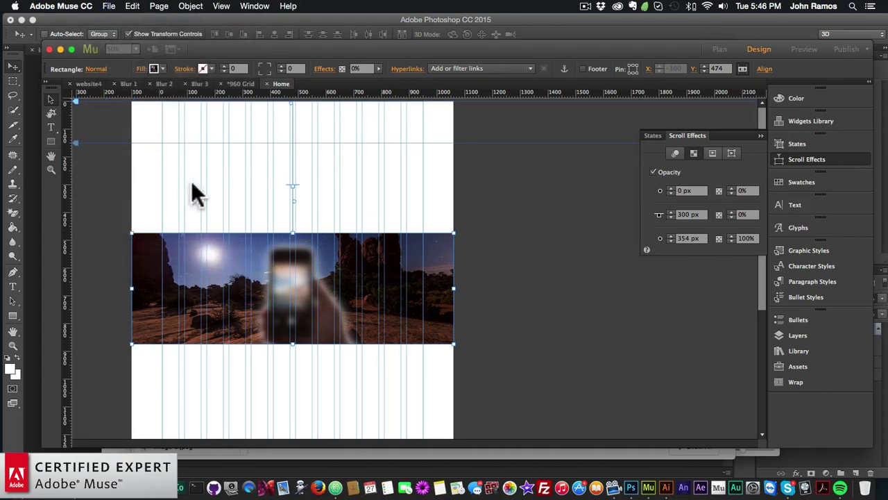
{"action": "scroll", "coordinate": [511, 256], "scroll_direction": "down", "scroll_amount": 5}
{"action": "scroll", "coordinate": [510, 250], "scroll_direction": "down", "scroll_amount": 3}
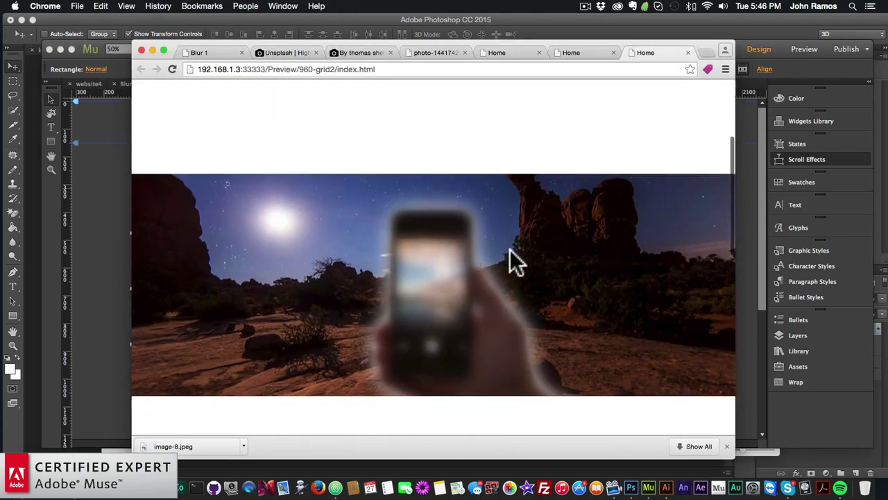
{"action": "scroll", "coordinate": [510, 250], "scroll_direction": "up", "scroll_amount": 3}
{"action": "scroll", "coordinate": [510, 249], "scroll_direction": "down", "scroll_amount": 3}
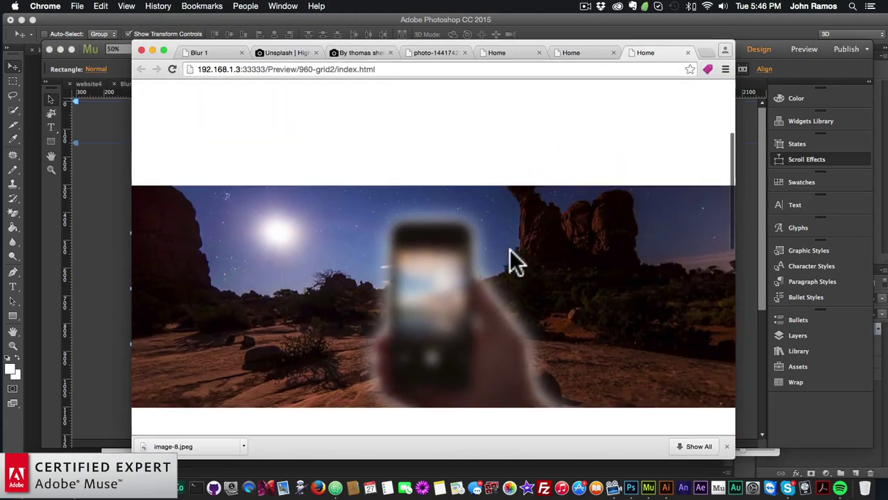
{"action": "scroll", "coordinate": [510, 249], "scroll_direction": "up", "scroll_amount": 3}
{"action": "scroll", "coordinate": [510, 249], "scroll_direction": "down", "scroll_amount": 3}
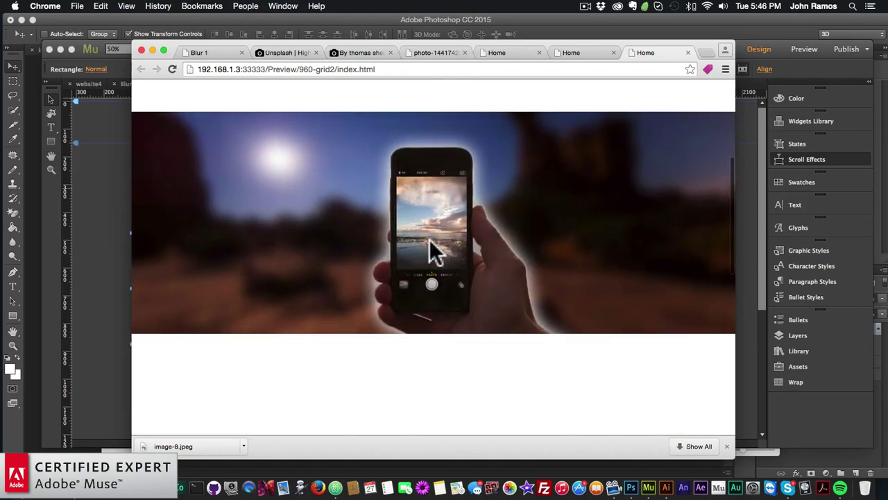
- Back in Muse, push the fade's end point down to 440 px
{"action": "left_click", "coordinate": [104, 199]}
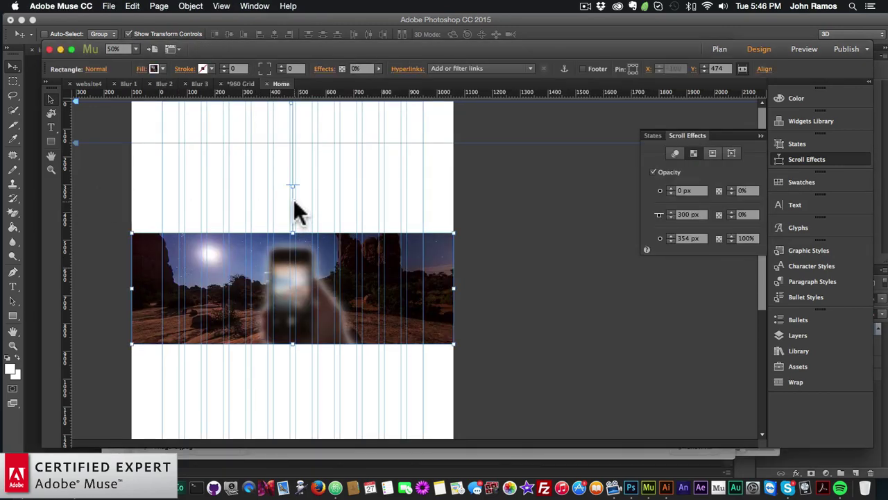
{"action": "left_click_drag", "start_coordinate": [297, 204], "coordinate": [295, 222]}
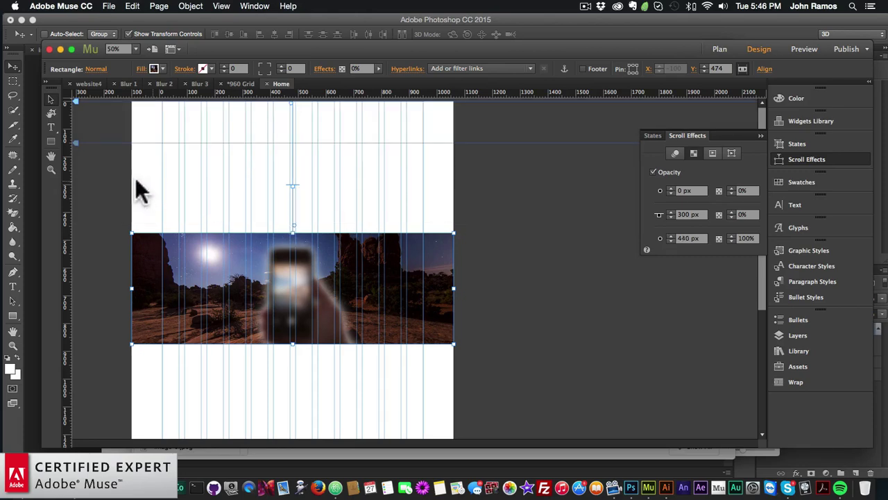
{"action": "left_click", "coordinate": [99, 186]}
{"action": "left_click", "coordinate": [109, 6]}
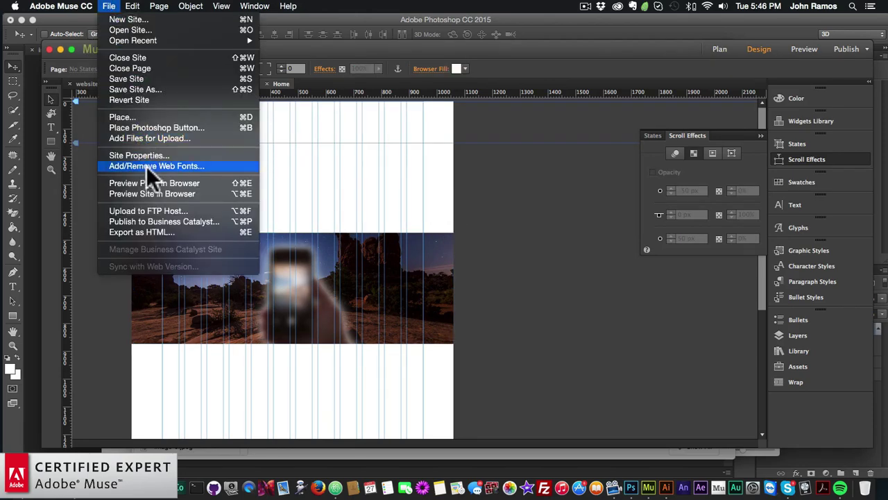
- Preview the updated page in Chrome and scroll up and down to watch the blurred-to-sharp fade
{"action": "left_click", "coordinate": [147, 184]}
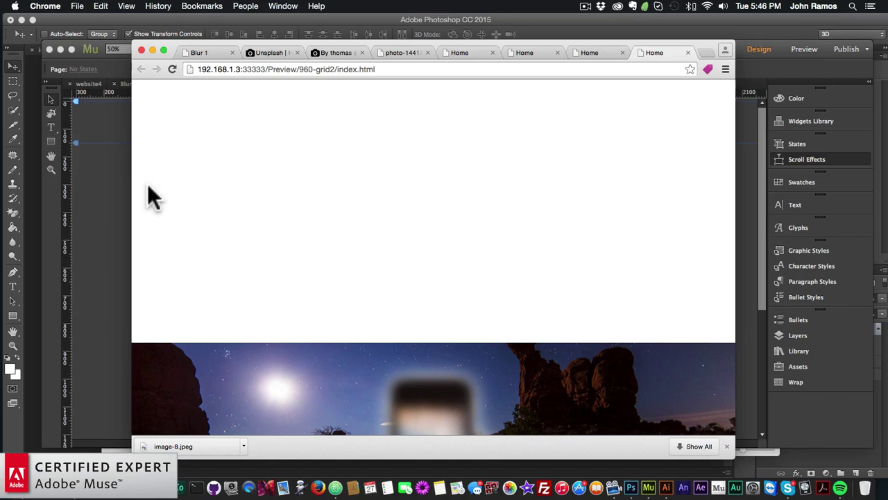
{"action": "scroll", "coordinate": [305, 227], "scroll_direction": "down", "scroll_amount": 5}
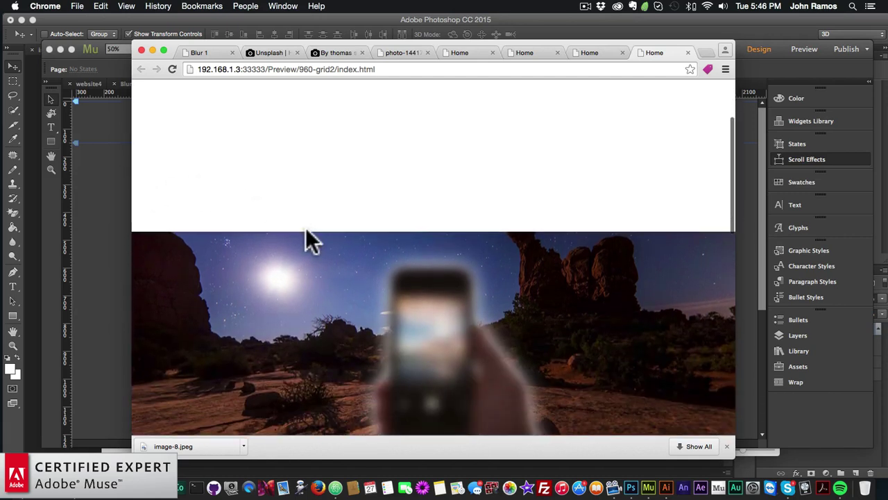
{"action": "scroll", "coordinate": [311, 240], "scroll_direction": "down", "scroll_amount": 1}
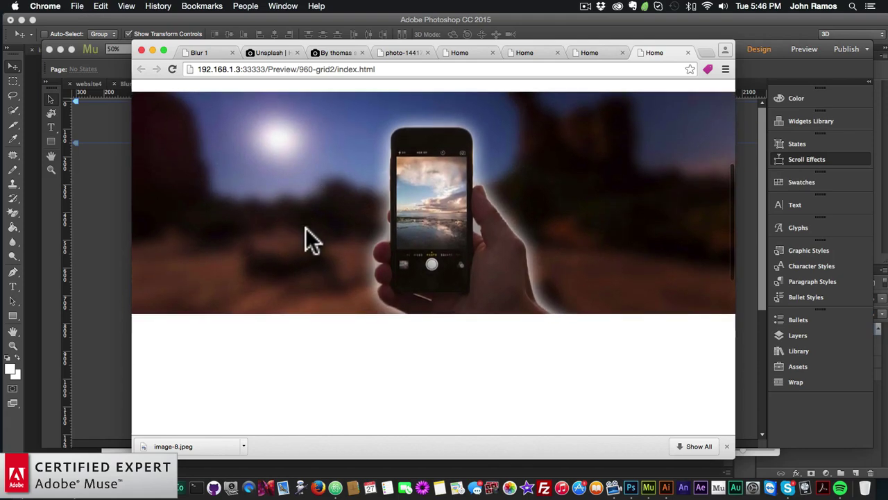
{"action": "scroll", "coordinate": [310, 239], "scroll_direction": "up", "scroll_amount": 2}
{"action": "scroll", "coordinate": [311, 240], "scroll_direction": "down", "scroll_amount": 2}
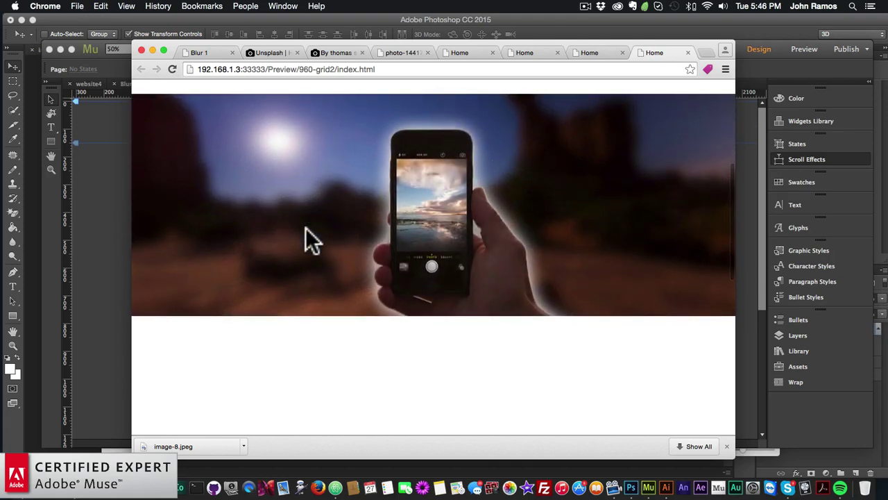
{"action": "scroll", "coordinate": [310, 240], "scroll_direction": "up", "scroll_amount": 1}
{"action": "scroll", "coordinate": [311, 239], "scroll_direction": "down", "scroll_amount": 2}
{"action": "scroll", "coordinate": [310, 239], "scroll_direction": "up", "scroll_amount": 3}
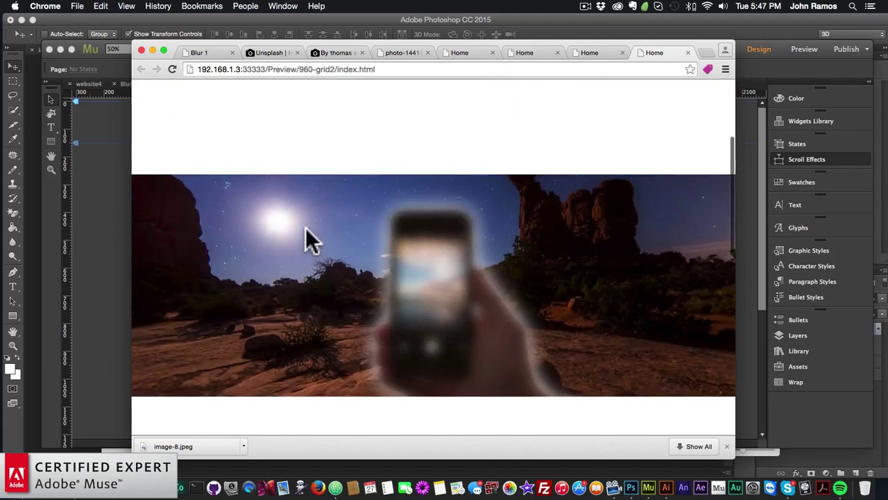
{"action": "scroll", "coordinate": [311, 239], "scroll_direction": "down", "scroll_amount": 3}
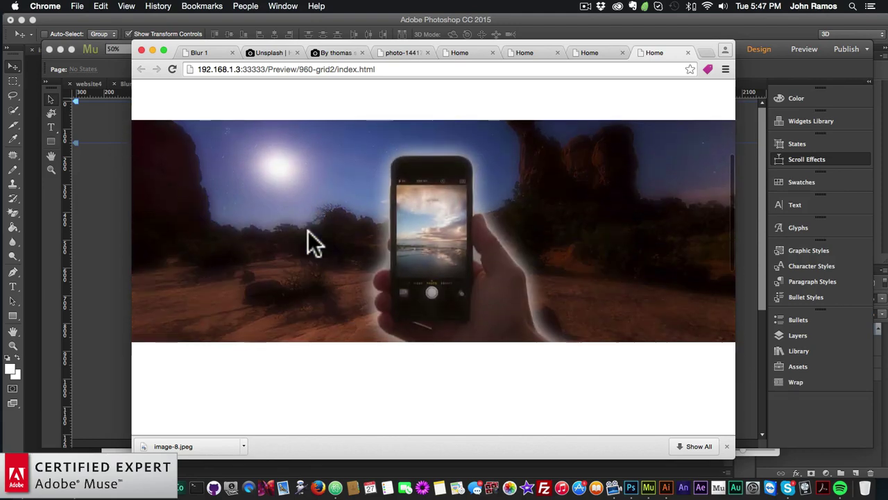
{"action": "scroll", "coordinate": [310, 239], "scroll_direction": "up", "scroll_amount": 1}
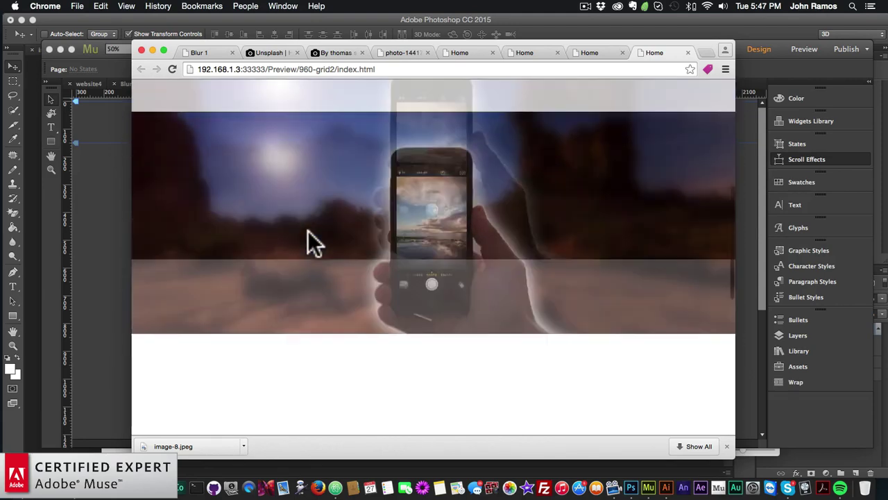